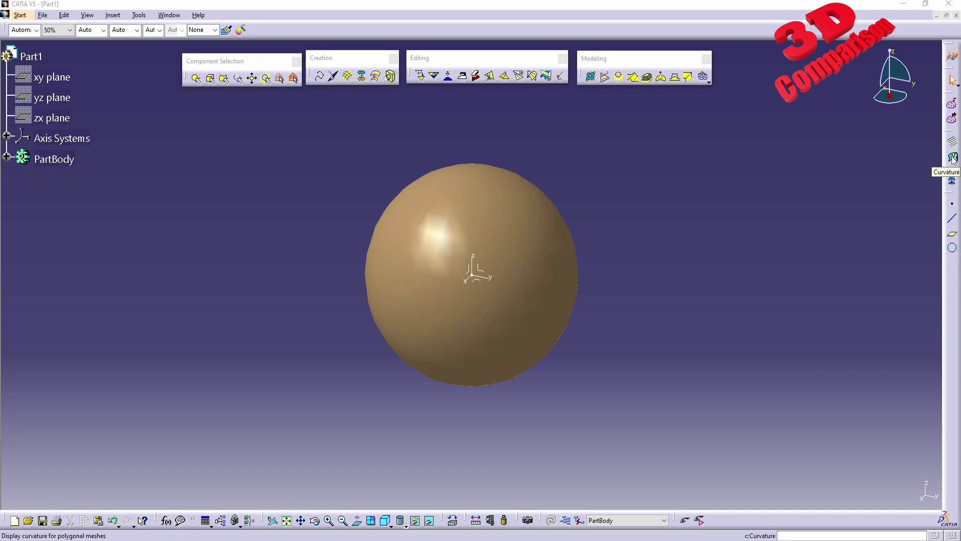
# - Select the imported sphere body and rotate the view around it
pyautogui.click(521, 256)
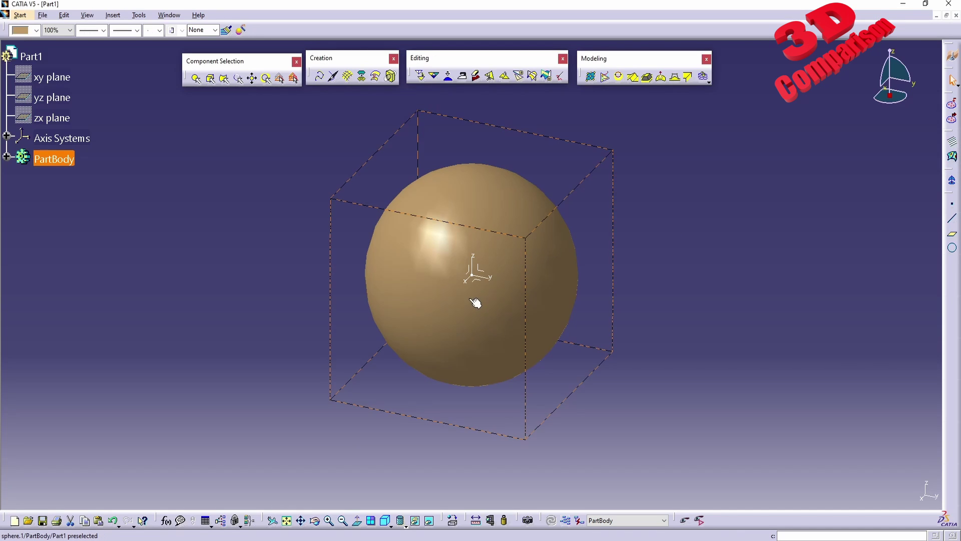
pyautogui.moveTo(476, 304); pyautogui.dragTo(562, 225, button='middle')
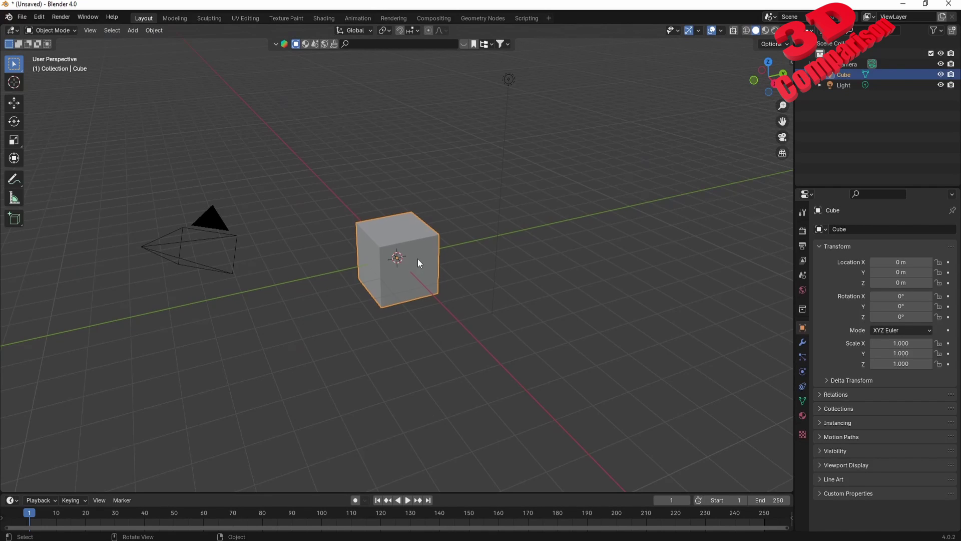
# - Delete the default cube, add a UV sphere mesh, and set it to Shade Smooth
pyautogui.press('Delete')
pyautogui.hotkey('shift', 'a')
pyautogui.moveTo(418, 259)
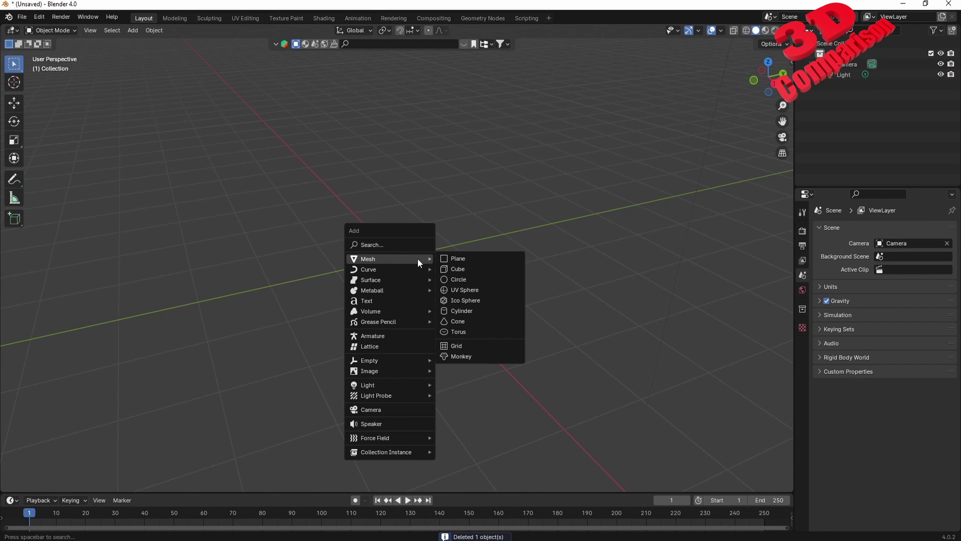
pyautogui.click(483, 290)
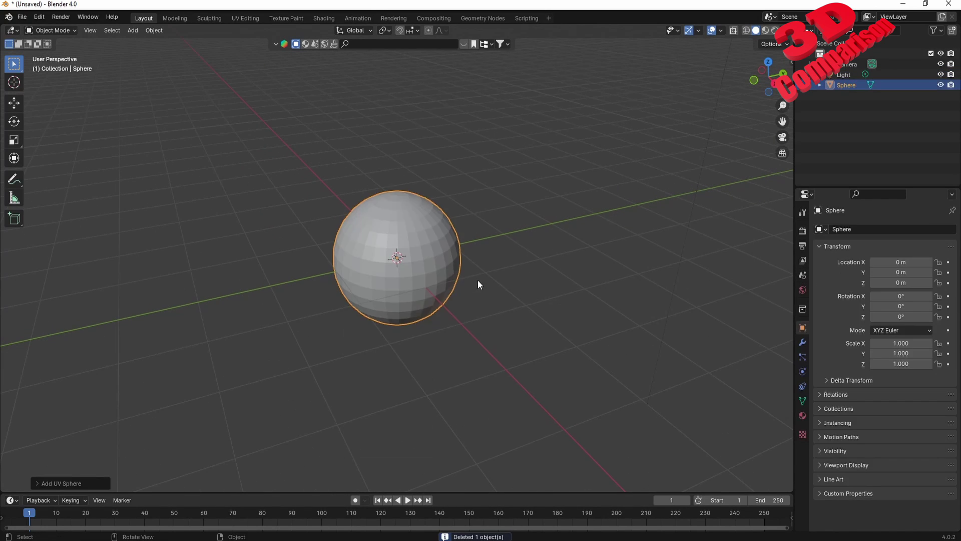
pyautogui.scroll(7, 442, 270)
pyautogui.scroll(-1, 437, 263)
pyautogui.rightClick(454, 258)
pyautogui.click(439, 247)
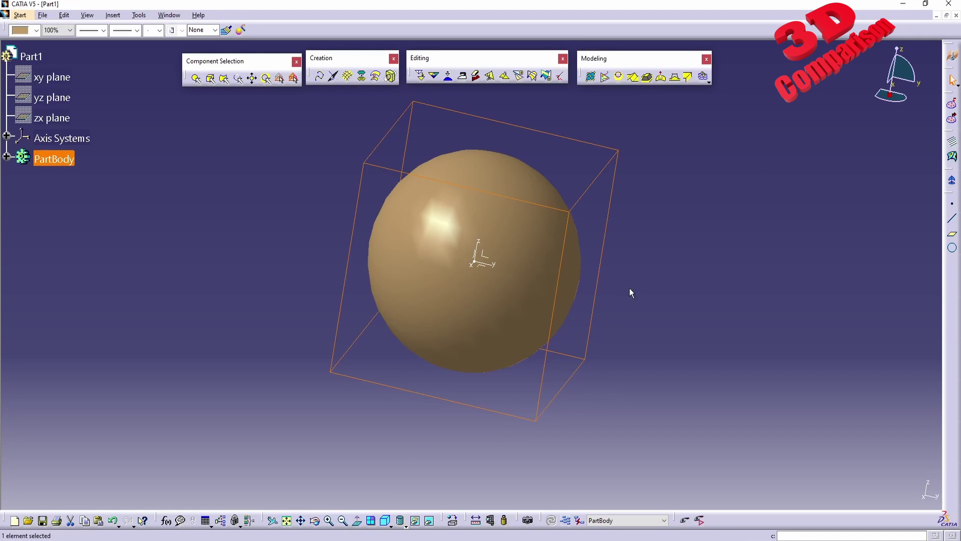
# - Run a mean-curvature analysis on the selected sphere mesh and move its settings near the sphere
pyautogui.moveTo(629, 290)
pyautogui.mouseDown(button='middle')
pyautogui.moveTo(538, 314)
pyautogui.moveTo(532, 210)
pyautogui.moveTo(543, 299)
pyautogui.mouseUp(button='middle')
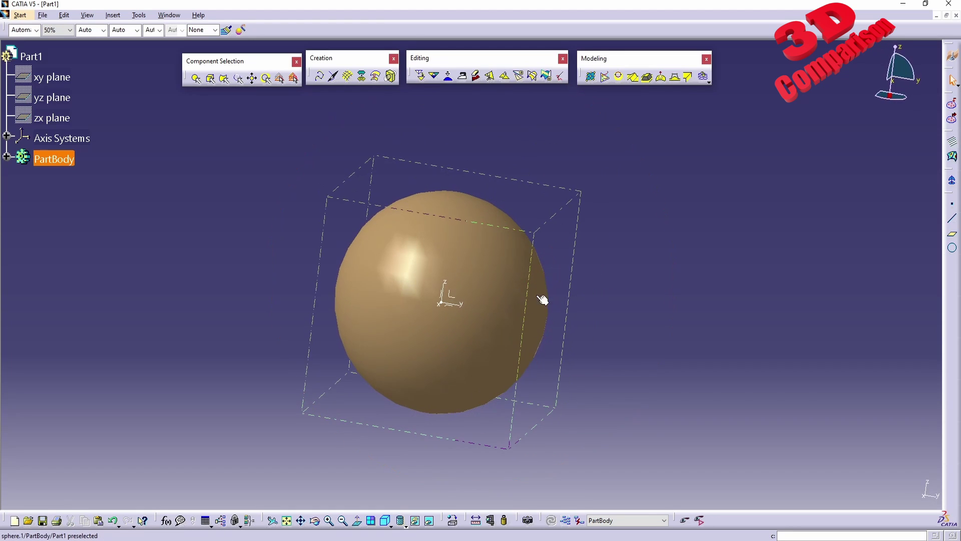
pyautogui.click(490, 270)
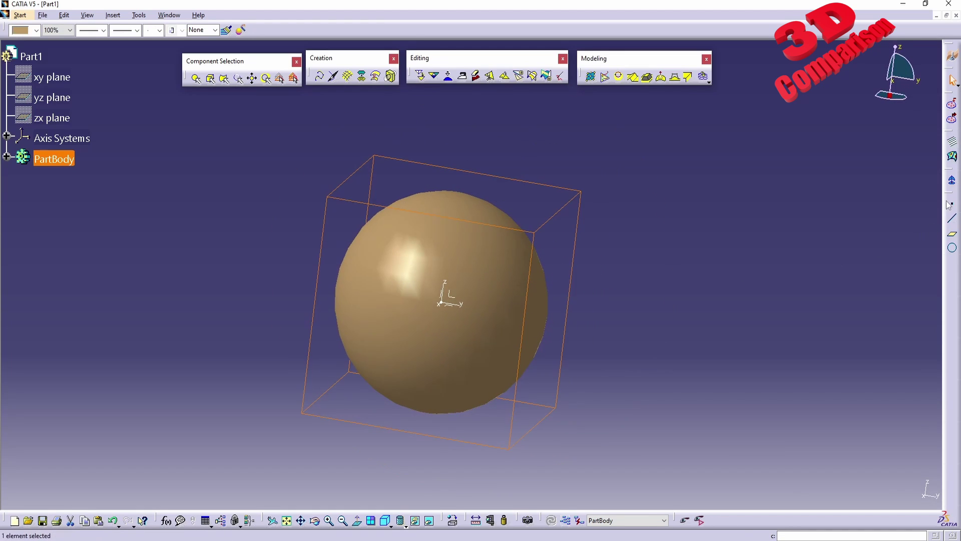
pyautogui.click(952, 157)
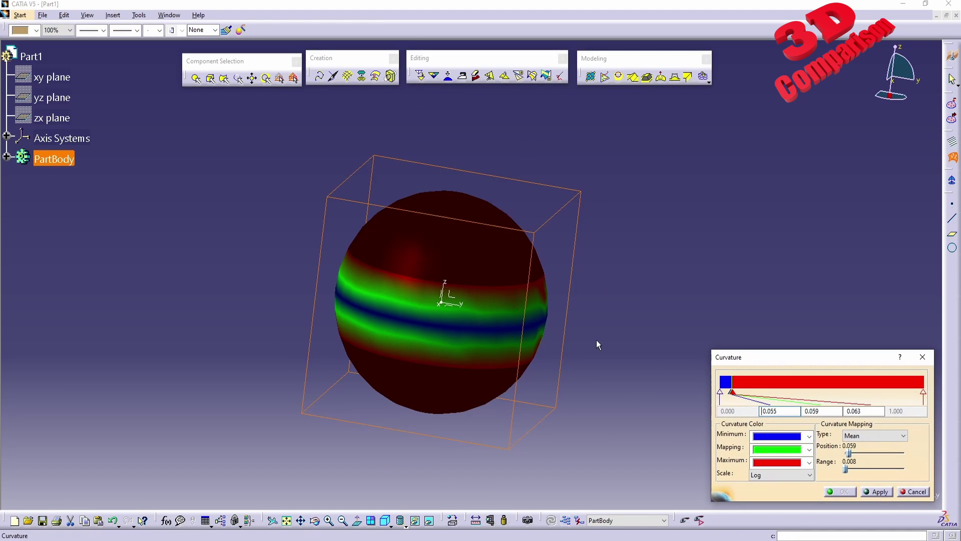
pyautogui.moveTo(797, 361); pyautogui.dragTo(712, 254)
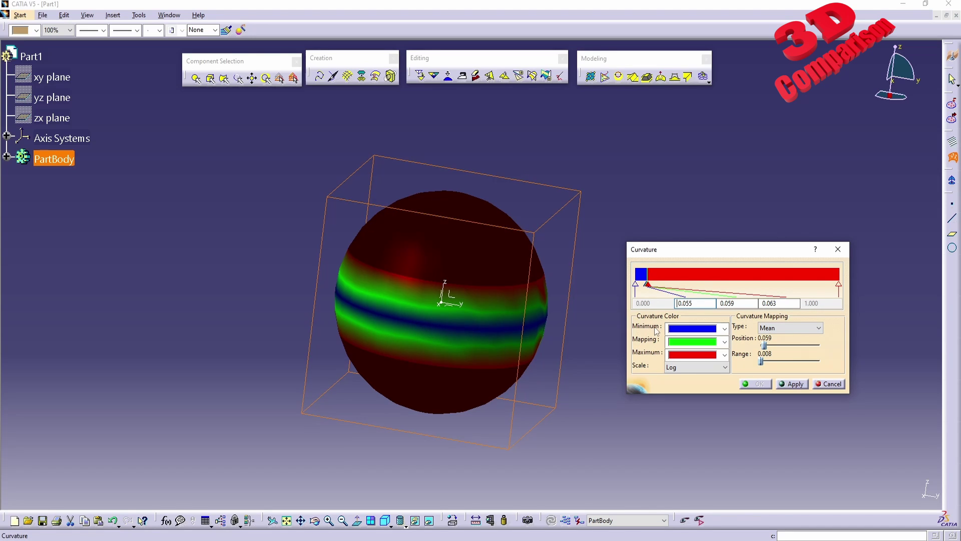
pyautogui.moveTo(545, 301); pyautogui.dragTo(438, 317, button='middle')
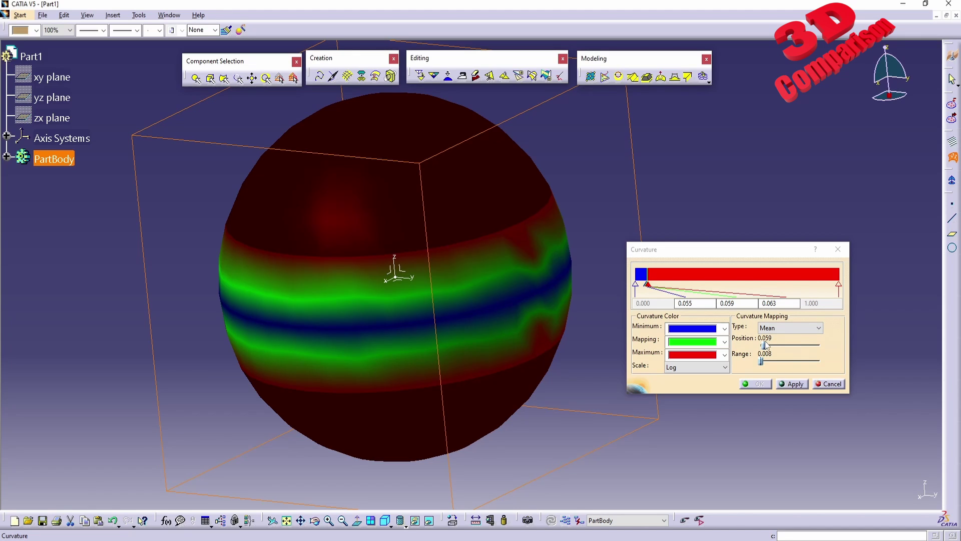
# - Set the curvature mapping Position slider to 0.500
pyautogui.moveTo(765, 345); pyautogui.dragTo(794, 345)
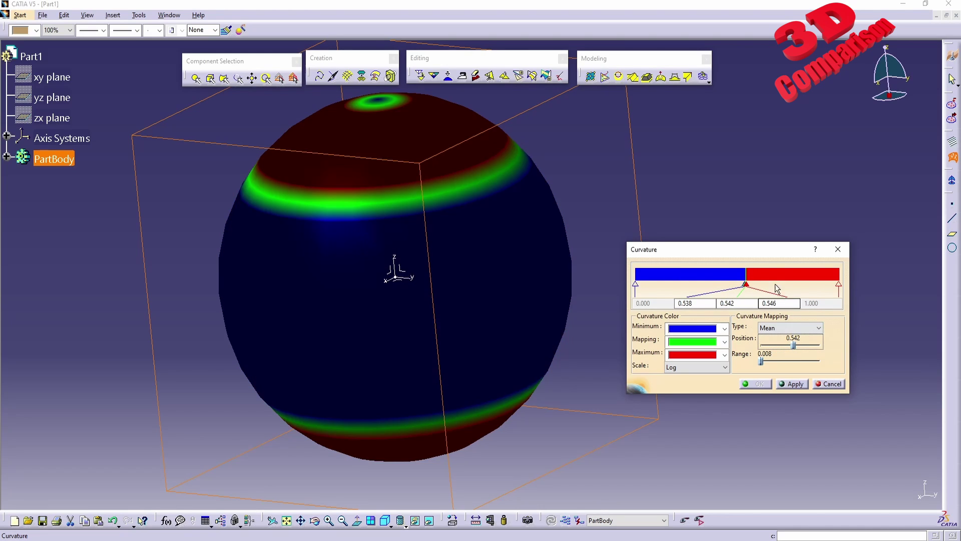
pyautogui.click(746, 285)
pyautogui.moveTo(792, 342); pyautogui.dragTo(791, 344)
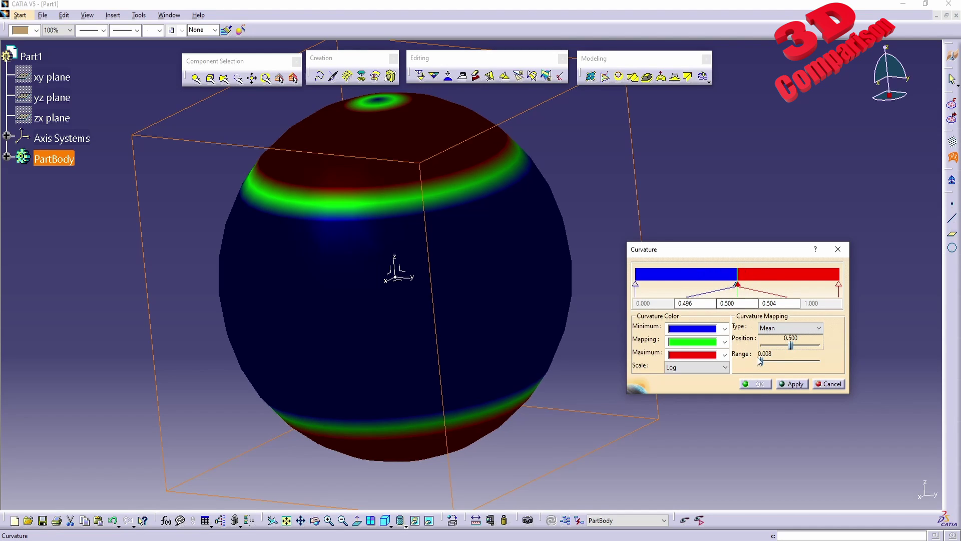
# - Widen the curvature Range to 0.500 and rotate to inspect the blue-green-red gradient
pyautogui.moveTo(761, 361); pyautogui.dragTo(791, 361)
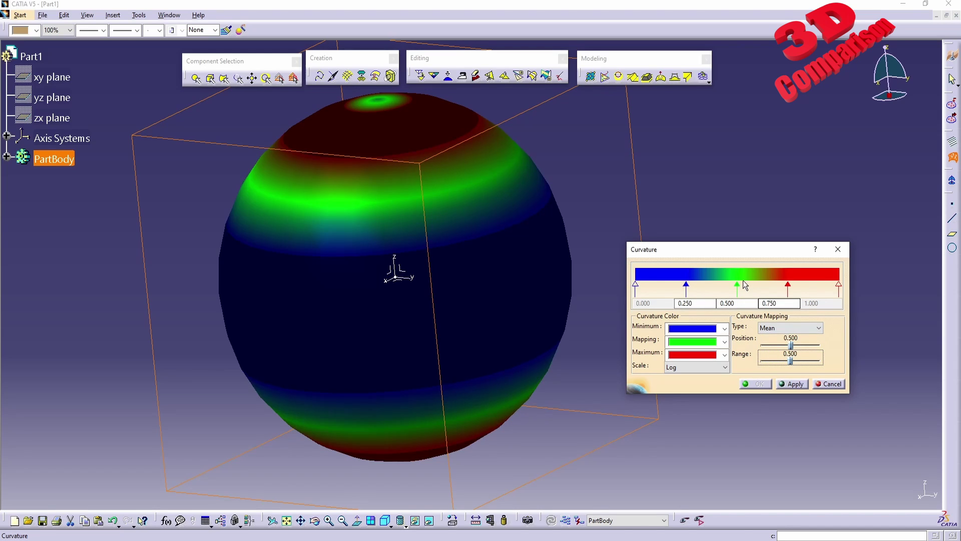
pyautogui.click(735, 304)
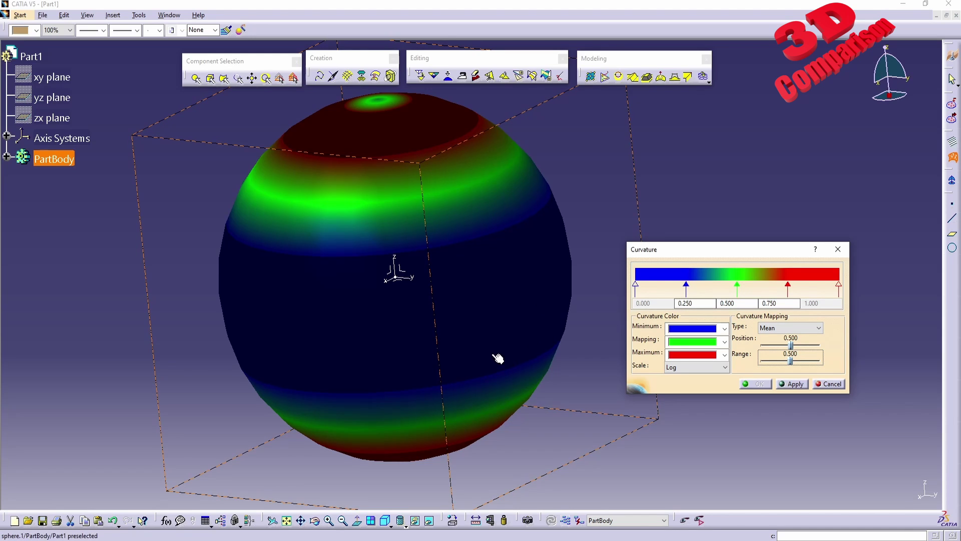
pyautogui.moveTo(493, 354); pyautogui.dragTo(408, 322, button='middle')
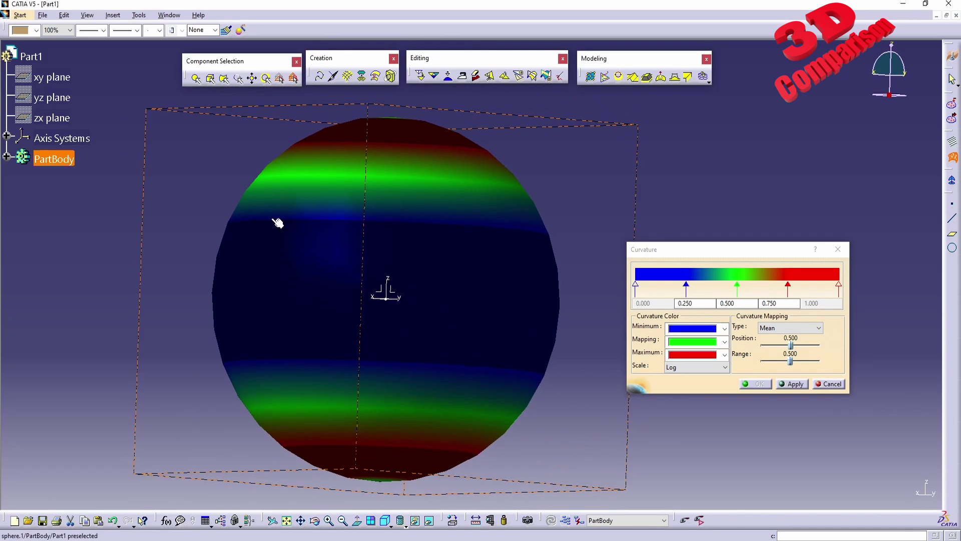
pyautogui.click(390, 524)
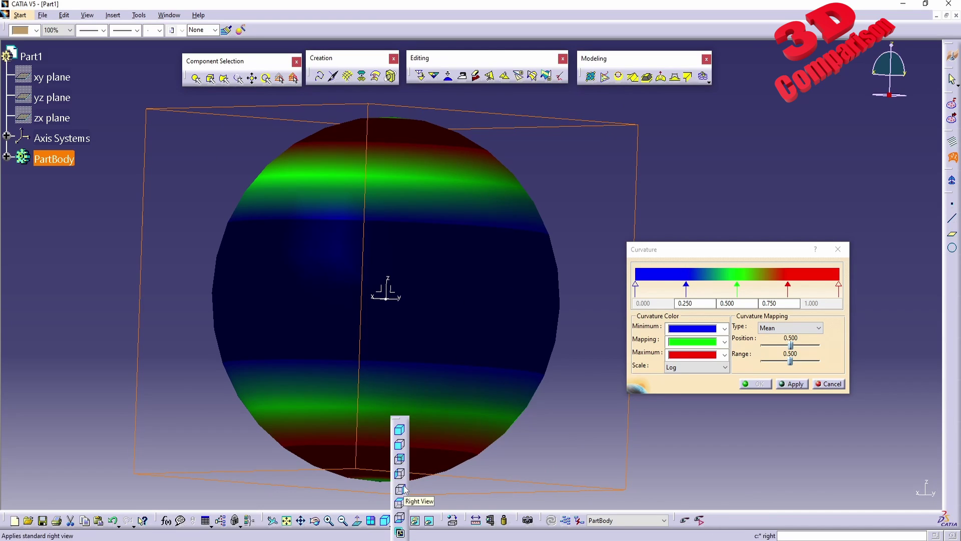
# - Switch to the standard Front view of the curvature-coloured sphere
pyautogui.click(401, 446)
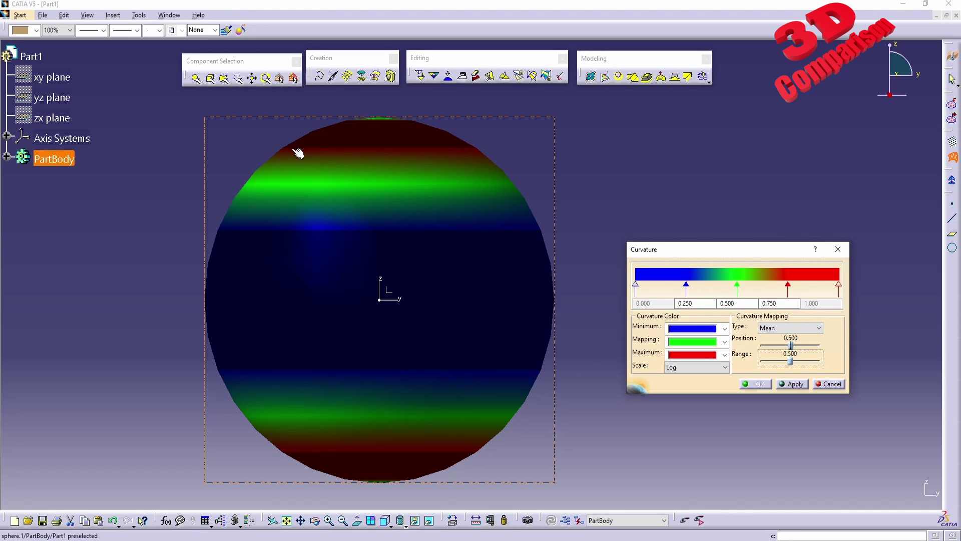
# - Zoom to the green pole and narrow the curvature Range from 0.500 through 0.351 to 0.018
pyautogui.click(339, 167)
pyautogui.moveTo(339, 168); pyautogui.dragTo(453, 313, button='middle')
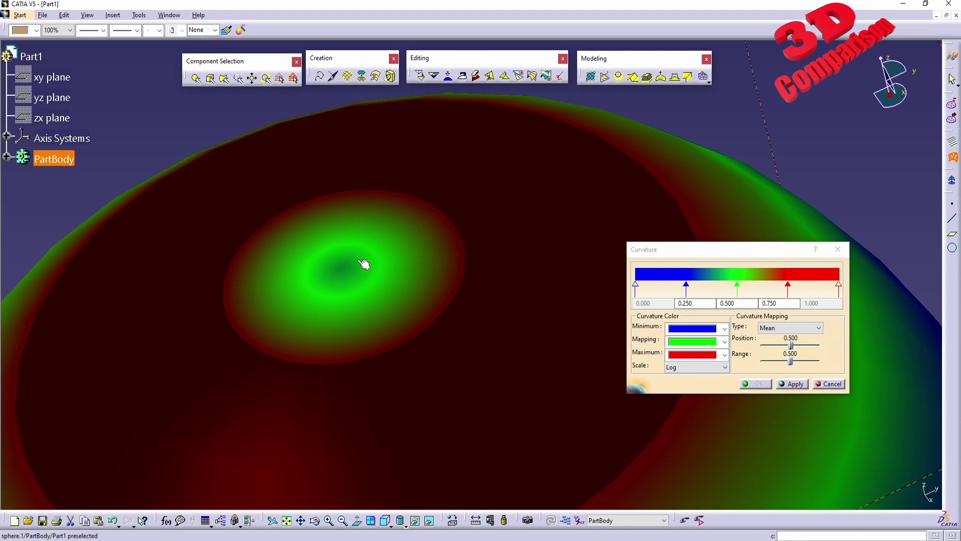
pyautogui.moveTo(356, 301); pyautogui.dragTo(462, 259, button='middle')
pyautogui.moveTo(791, 361); pyautogui.dragTo(771, 361)
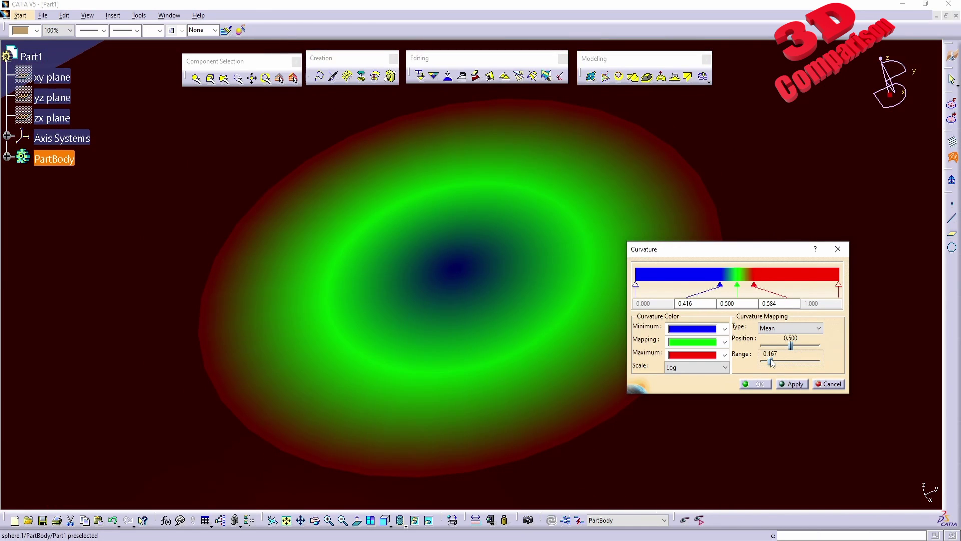
pyautogui.moveTo(769, 360); pyautogui.dragTo(761, 361)
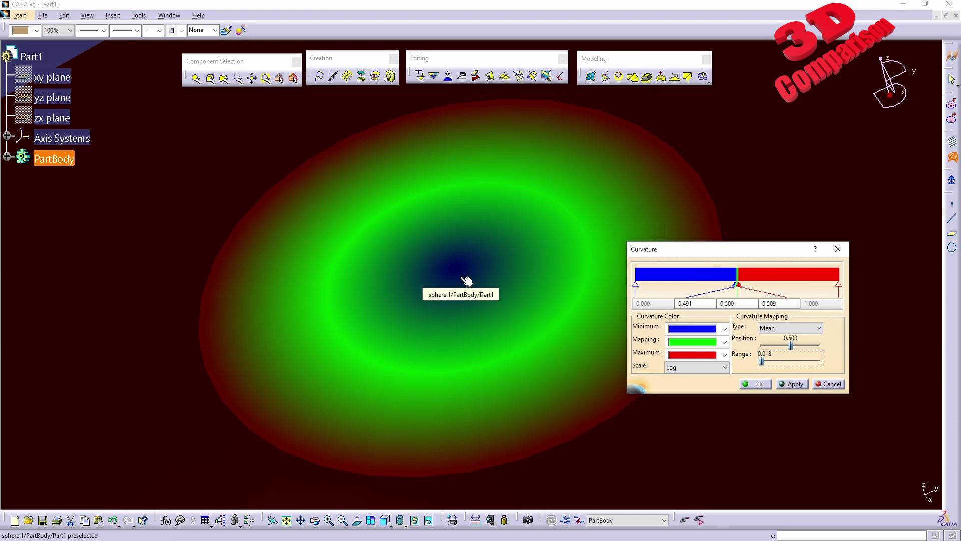
pyautogui.moveTo(467, 280); pyautogui.dragTo(444, 255, button='middle')
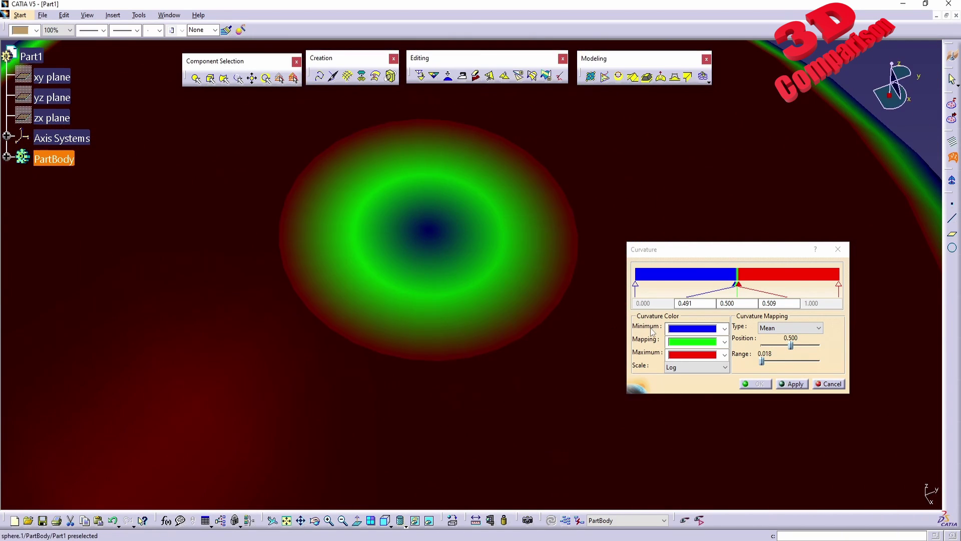
pyautogui.moveTo(481, 296); pyautogui.dragTo(452, 225, button='middle')
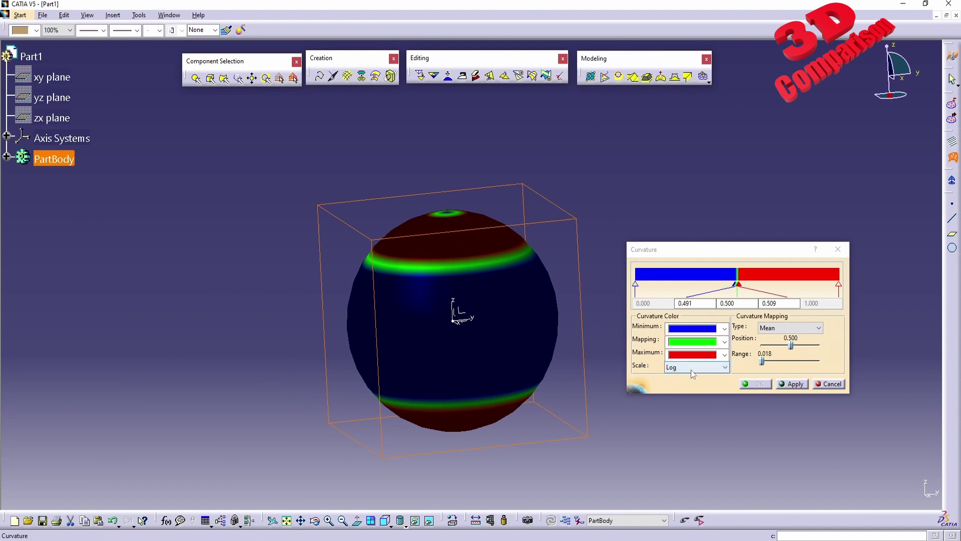
# - Toggle the curvature Type between Gaussian and Mean, then cancel the analysis
pyautogui.click(772, 333)
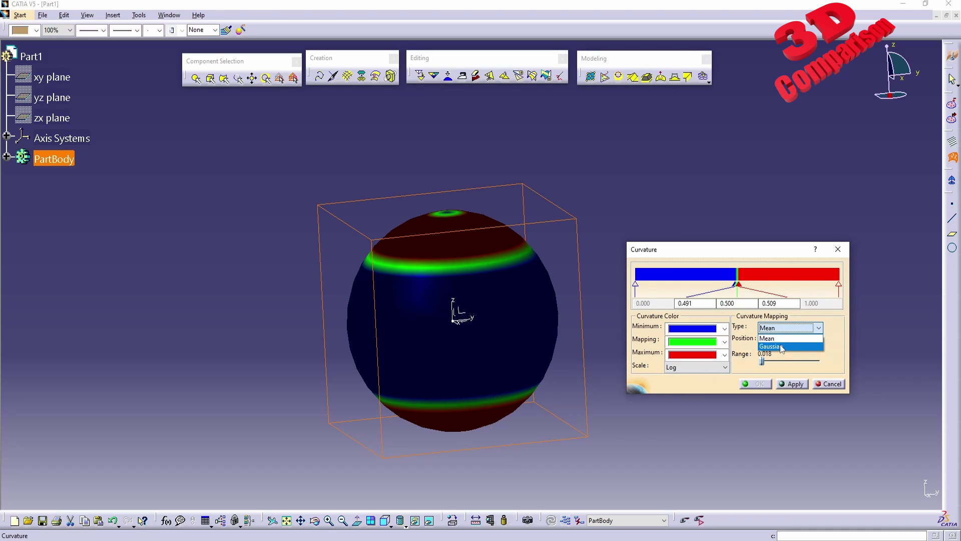
pyautogui.click(770, 346)
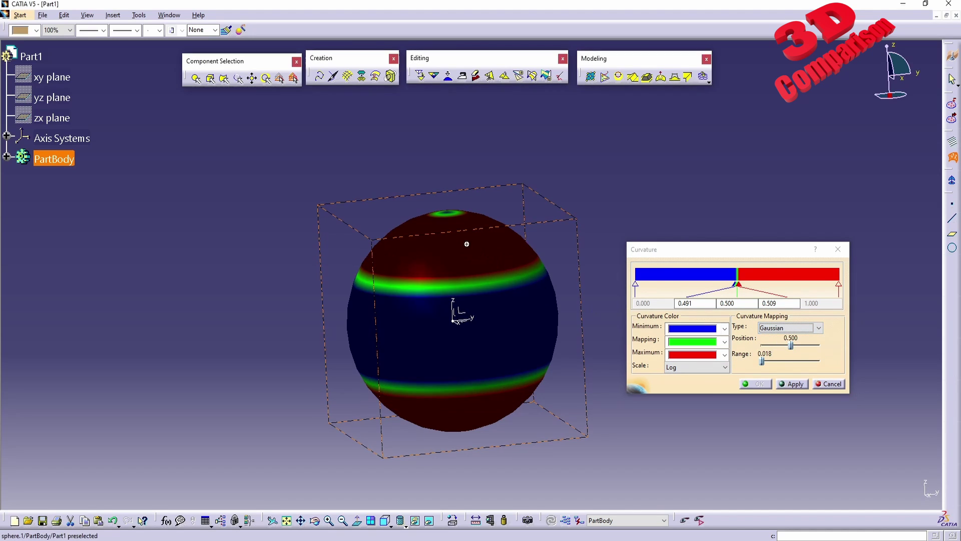
pyautogui.moveTo(446, 320); pyautogui.dragTo(451, 262, button='middle')
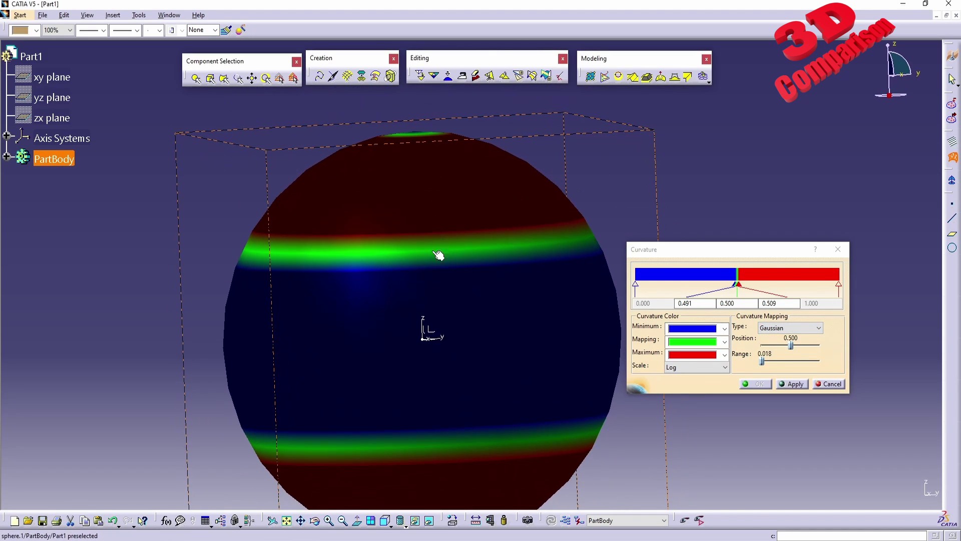
pyautogui.click(787, 329)
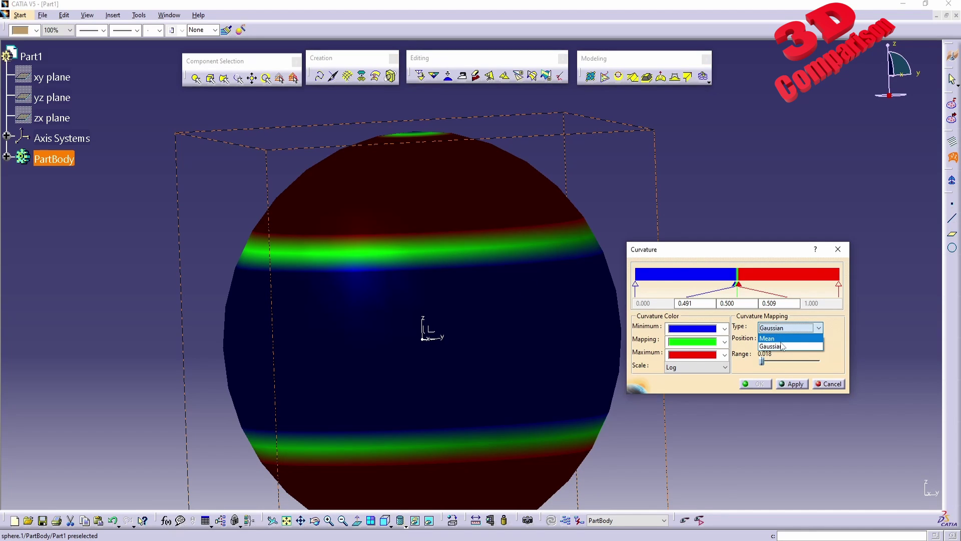
pyautogui.click(780, 339)
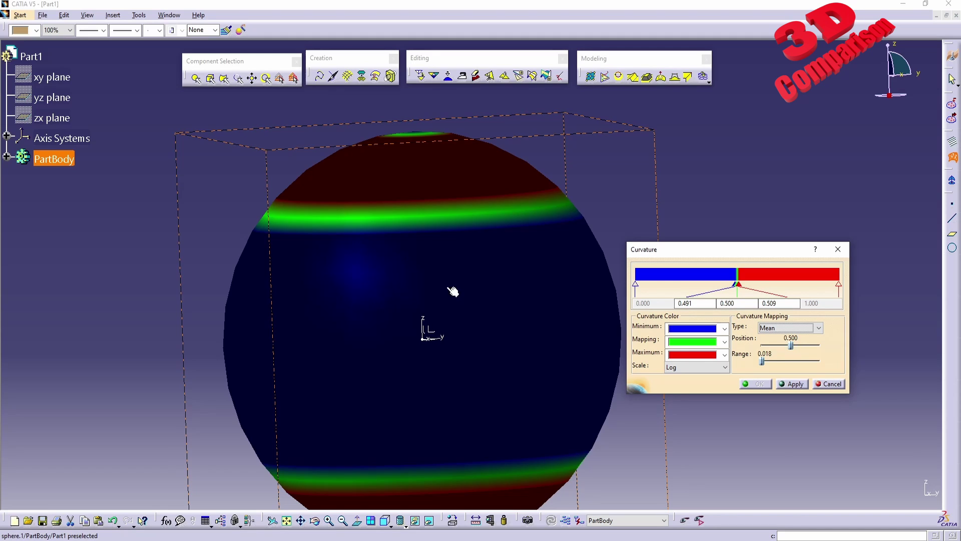
pyautogui.click(781, 328)
pyautogui.click(778, 347)
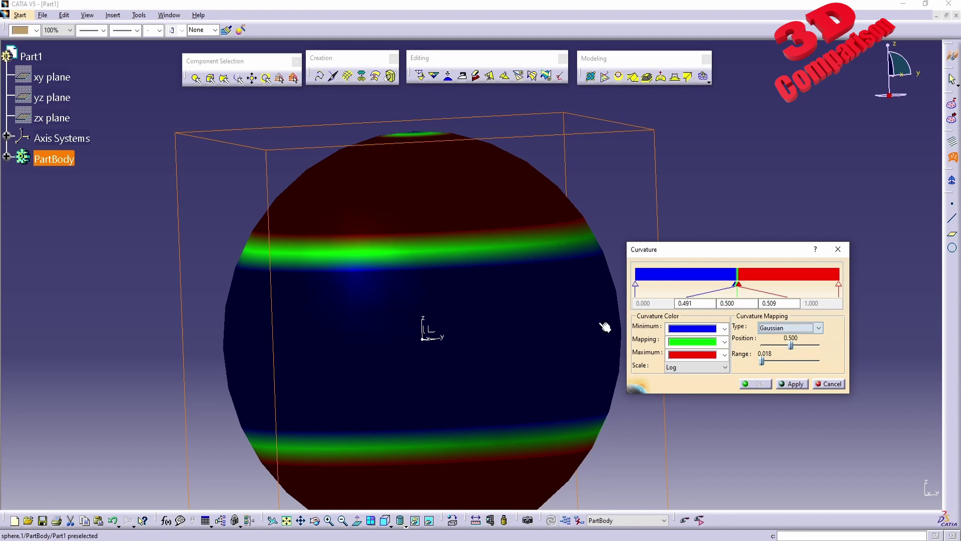
pyautogui.moveTo(389, 244); pyautogui.dragTo(440, 241, button='middle')
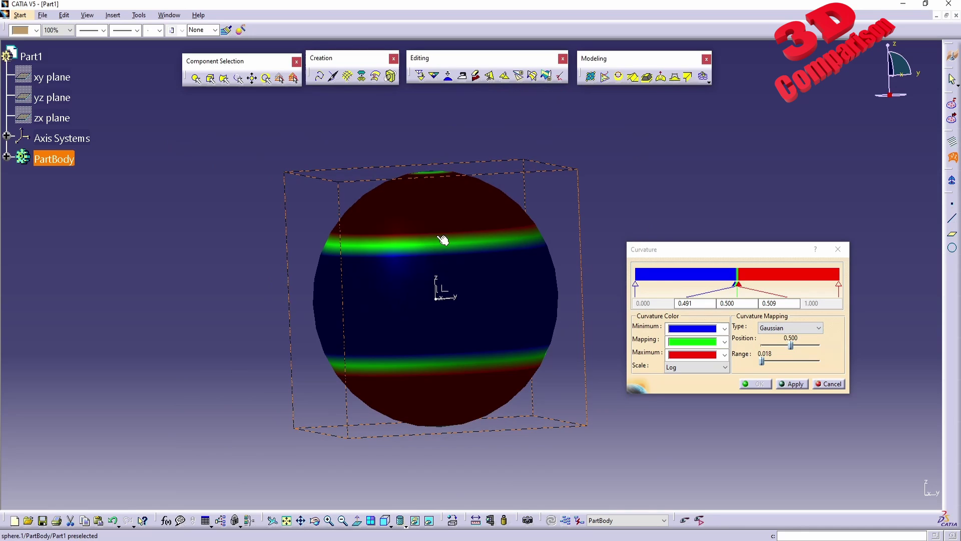
pyautogui.click(831, 384)
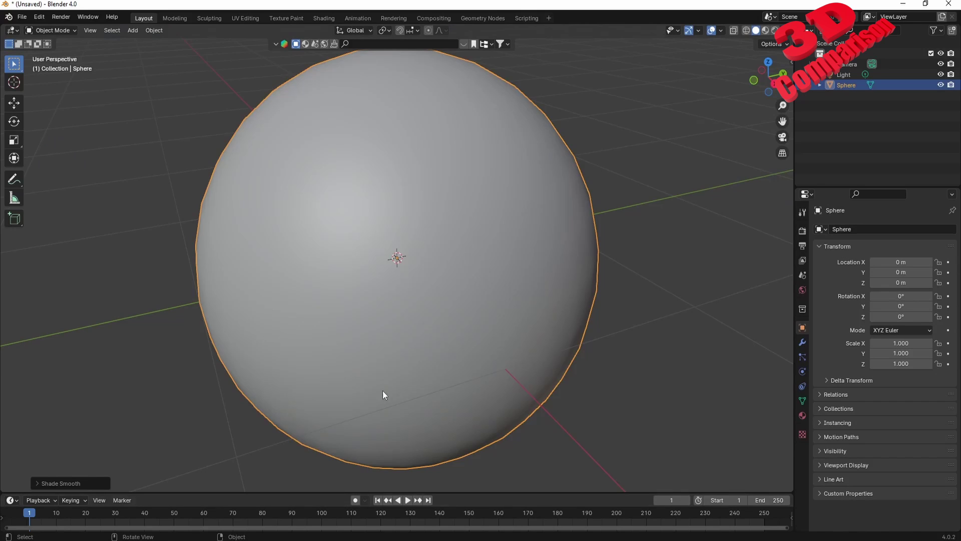
# - Put the sphere in Edit Mode from the Right view with X-ray on and nothing selected
pyautogui.click(528, 257)
pyautogui.hotkey('ctrl', 'z')
pyautogui.press('KP_3')
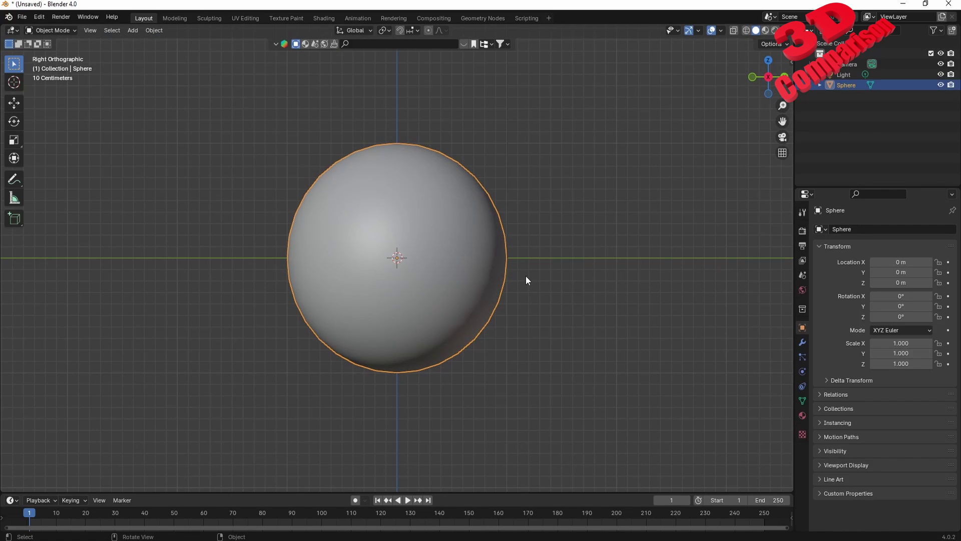
pyautogui.press('Tab')
pyautogui.hotkey('alt', 'a')
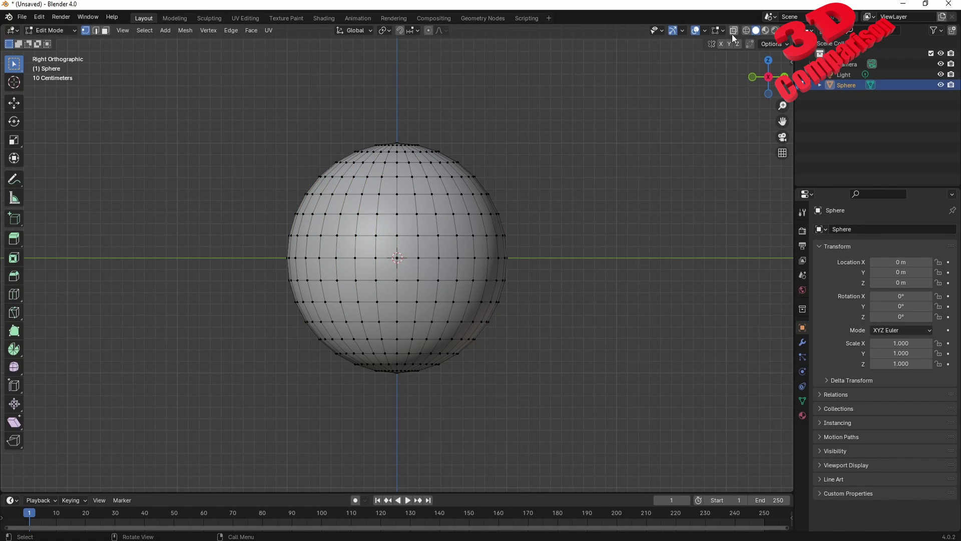
pyautogui.click(734, 31)
# - Delete the lower-half faces and leftover vertices to leave an open hemisphere, then turn X-ray off
pyautogui.moveTo(596, 438); pyautogui.dragTo(259, 259)
pyautogui.press('x')
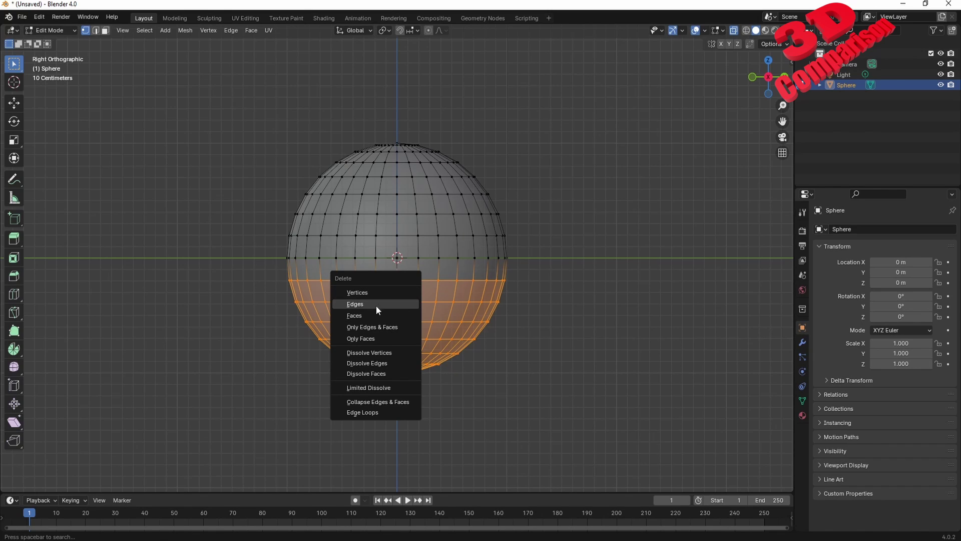
pyautogui.click(366, 316)
pyautogui.moveTo(575, 385); pyautogui.dragTo(258, 259)
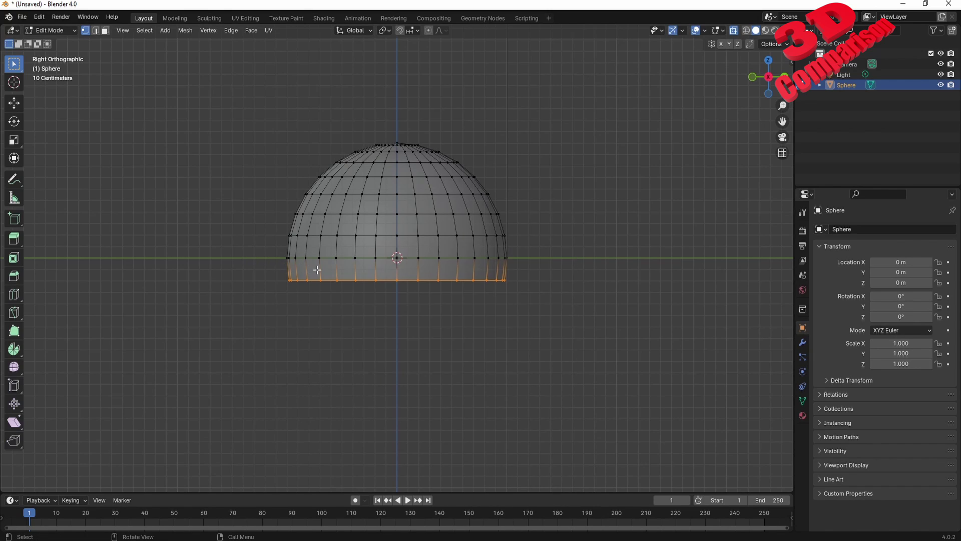
pyautogui.press('x')
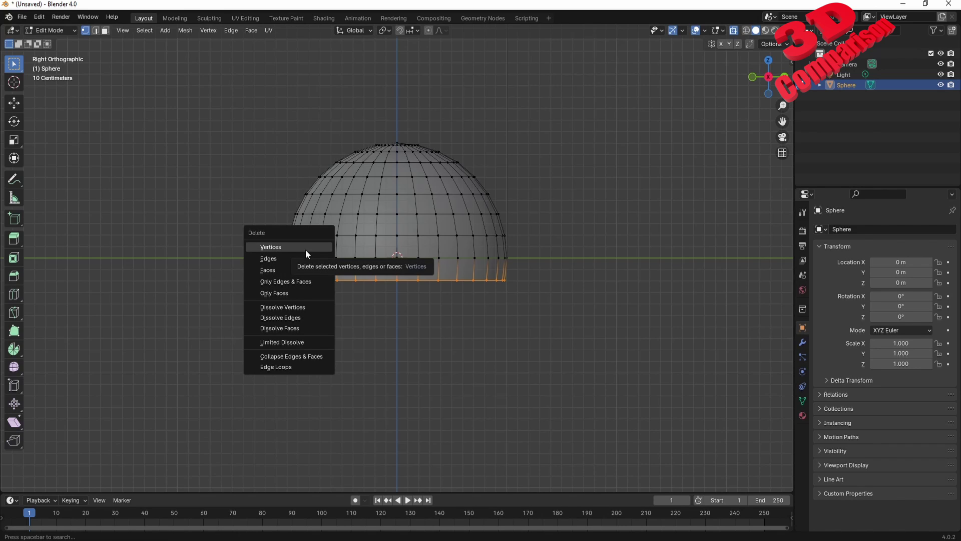
pyautogui.click(286, 247)
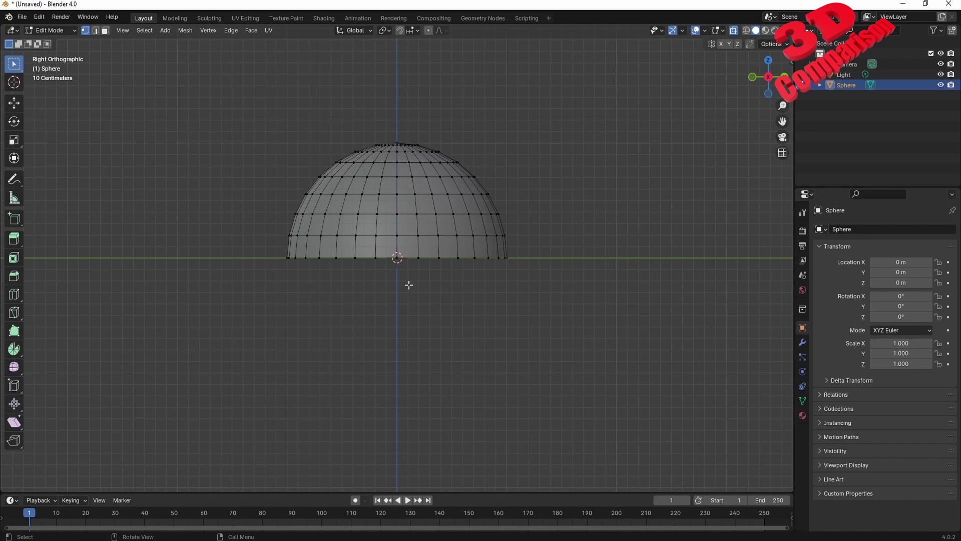
pyautogui.press('Tab')
pyautogui.moveTo(401, 230); pyautogui.dragTo(437, 209, button='middle')
pyautogui.scroll(1, 437, 208)
pyautogui.click(734, 31)
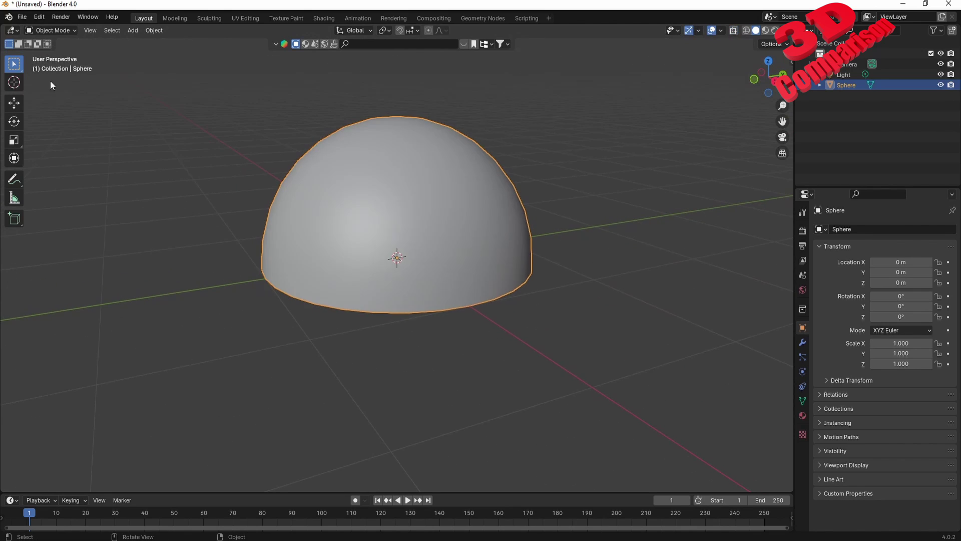
# - Export the hemisphere as an STL file named dome.stl
pyautogui.click(22, 17)
pyautogui.moveTo(59, 176)
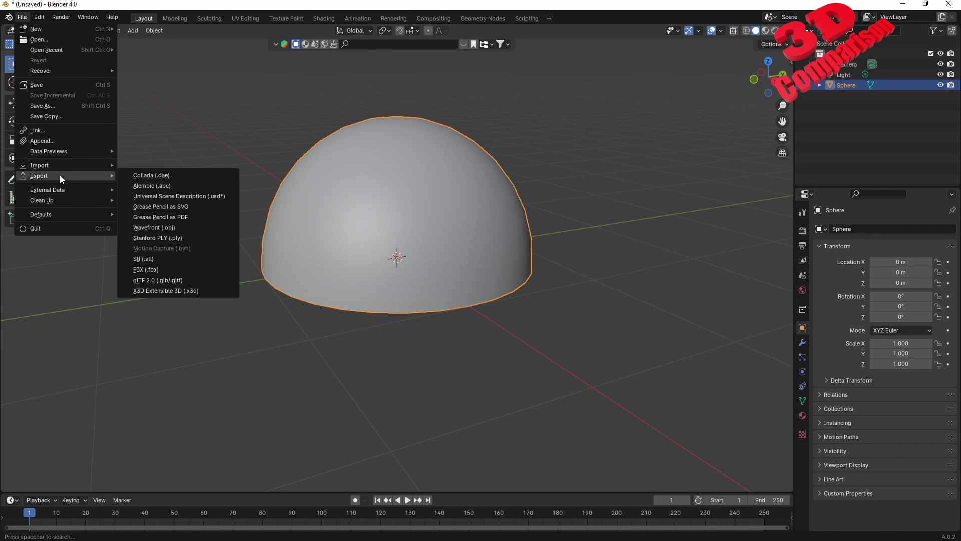
pyautogui.click(162, 258)
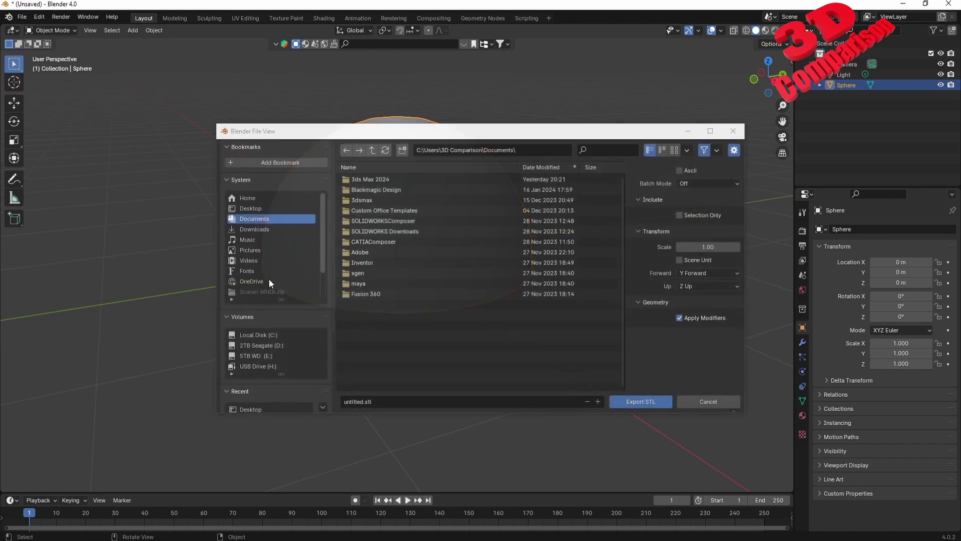
pyautogui.click(374, 402)
pyautogui.write('dome')
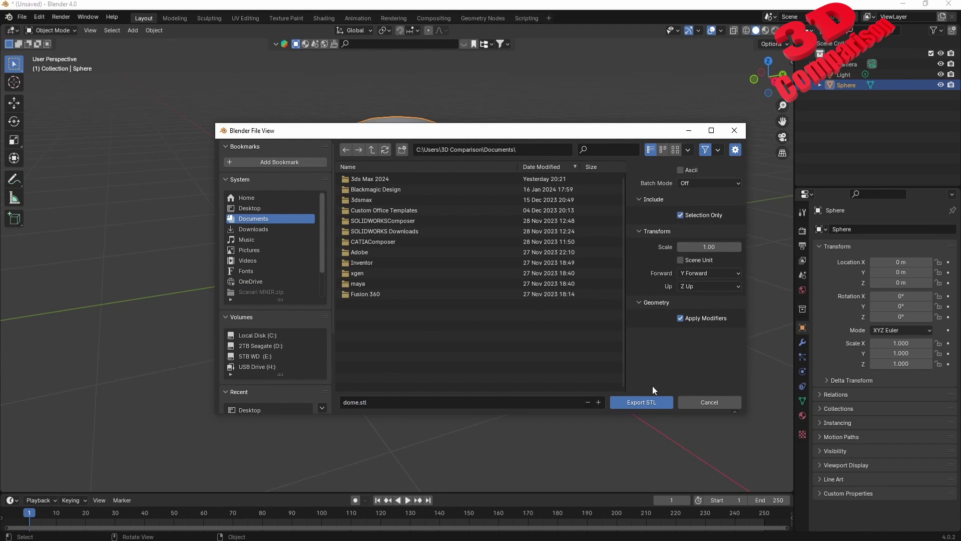
pyautogui.click(640, 402)
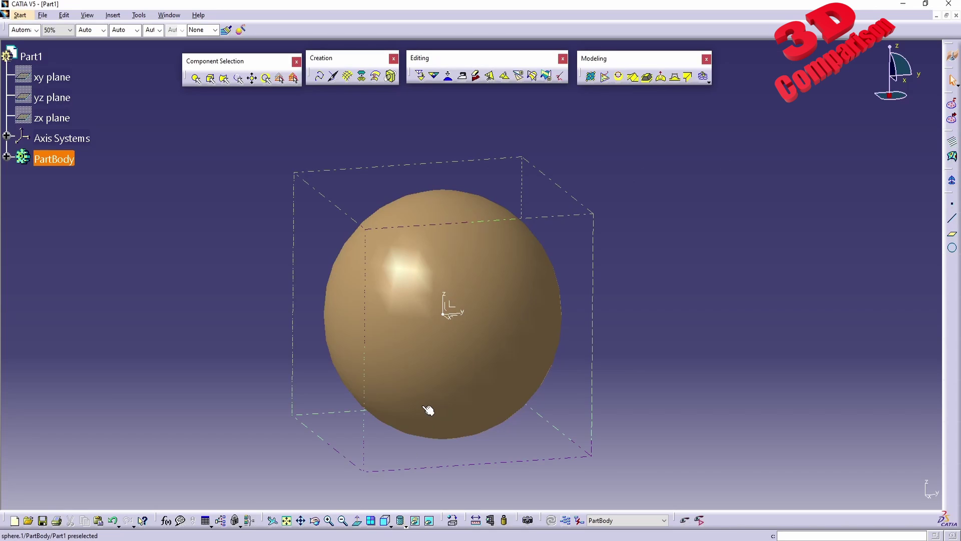
# - Hide sphere.1 under PartBody and start a mesh import, browsing for the file
pyautogui.click(200, 238)
pyautogui.click(7, 158)
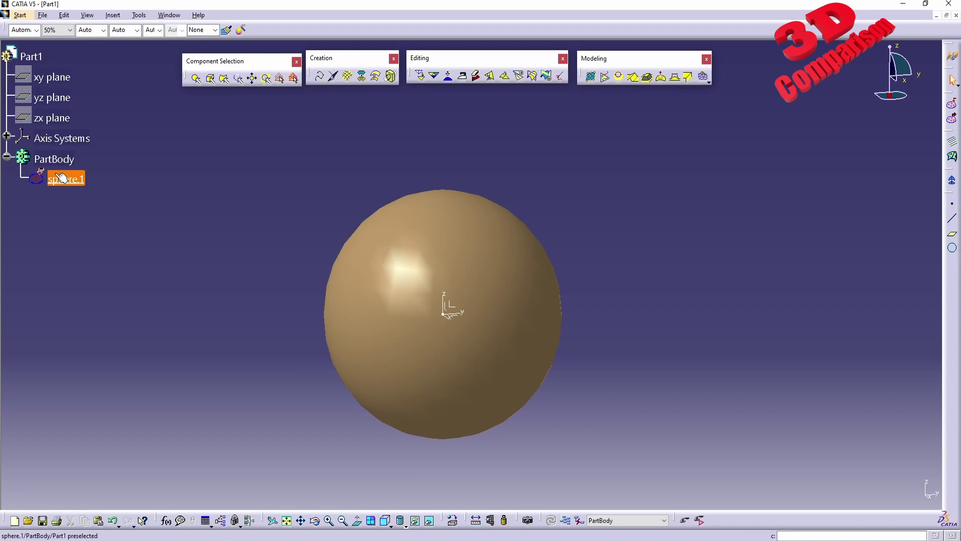
pyautogui.rightClick(65, 179)
pyautogui.click(85, 208)
pyautogui.click(951, 104)
pyautogui.click(683, 323)
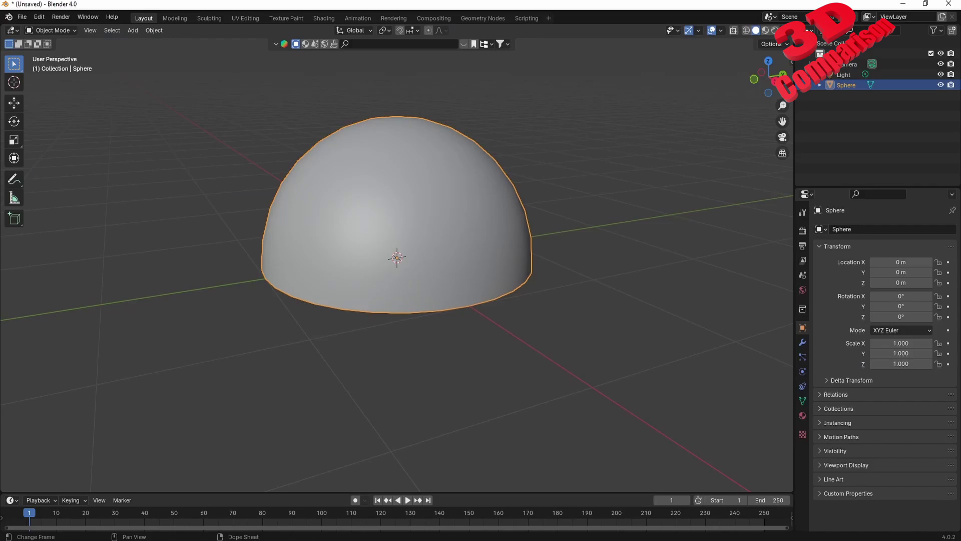
# - Re-export Blender's hemisphere as an STL named dome.stl into the Desktop folder
pyautogui.click(22, 17)
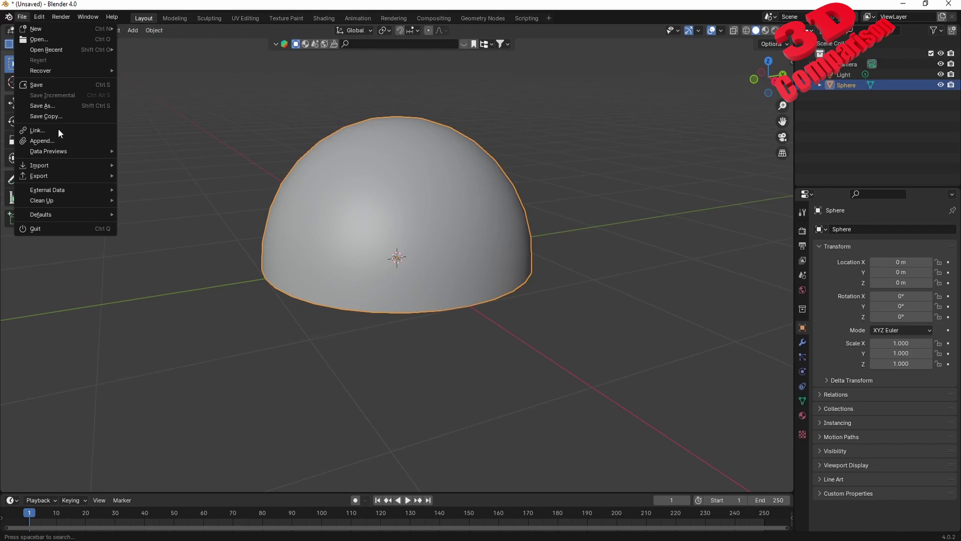
pyautogui.moveTo(62, 174)
pyautogui.click(163, 260)
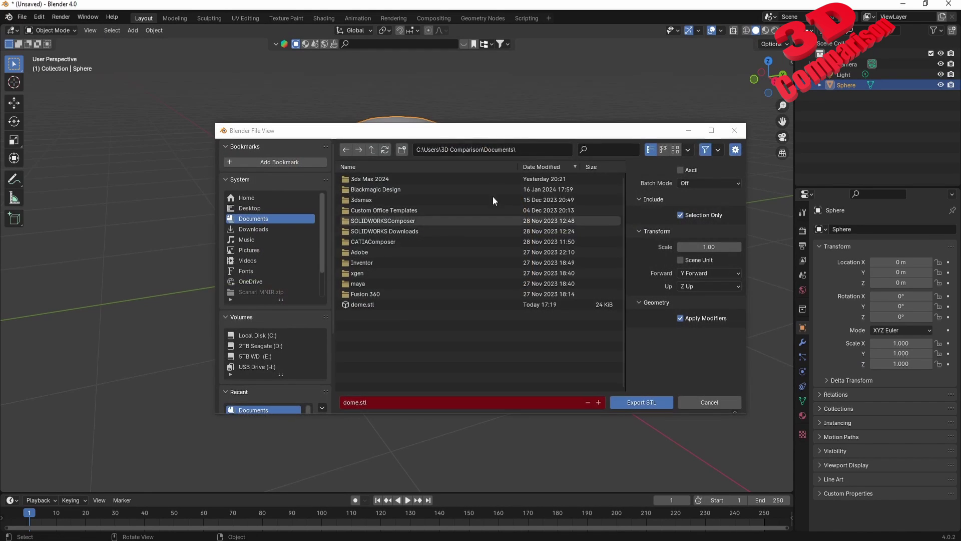
pyautogui.click(251, 207)
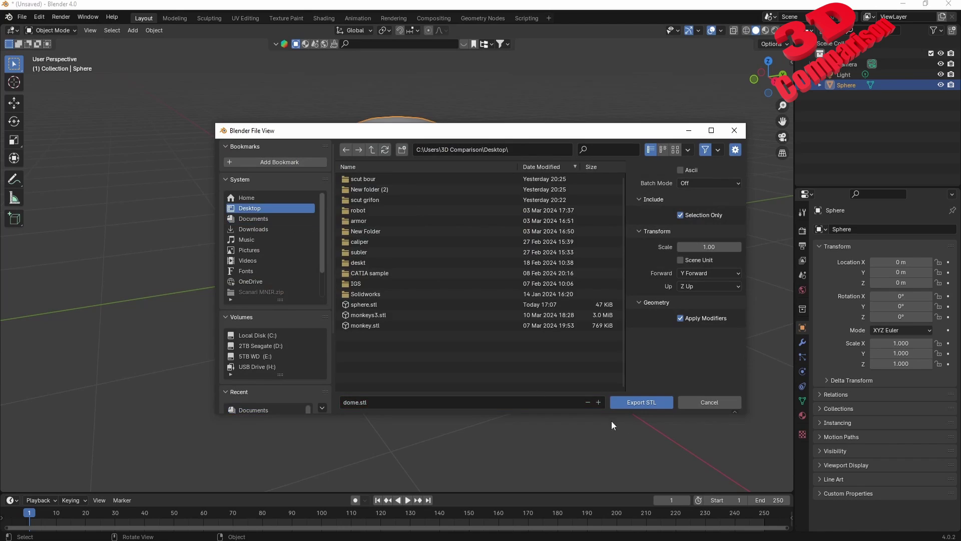
pyautogui.click(636, 406)
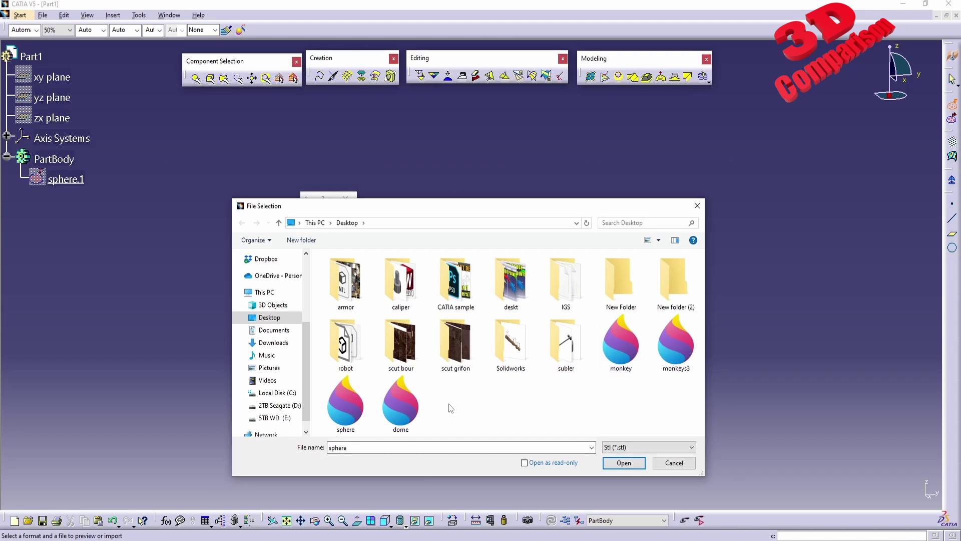
# - Import dome.stl into CATIA as dome.1 at scale factor 1000
pyautogui.click(401, 409)
pyautogui.click(614, 461)
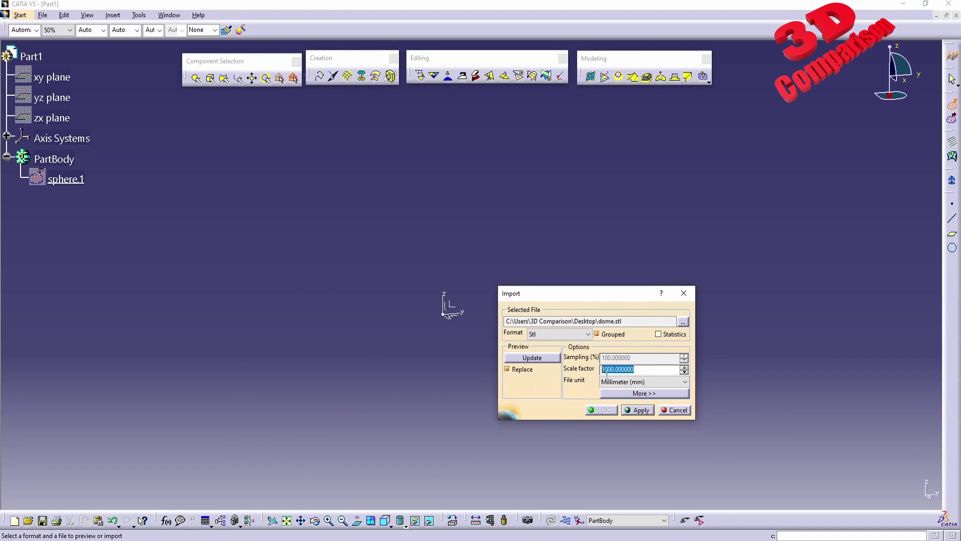
pyautogui.click(626, 411)
pyautogui.click(605, 410)
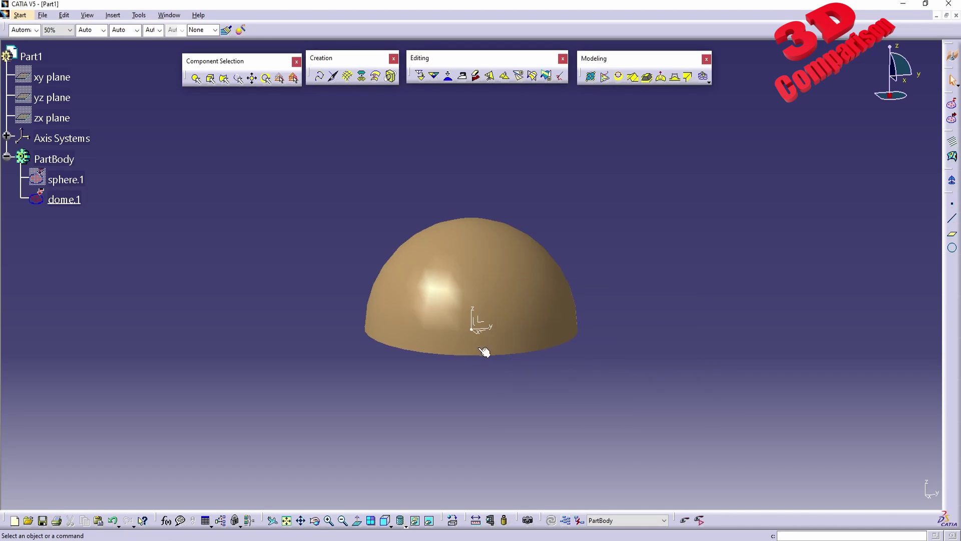
# - Show dome.1's mesh statistics with the Information command
pyautogui.click(112, 15)
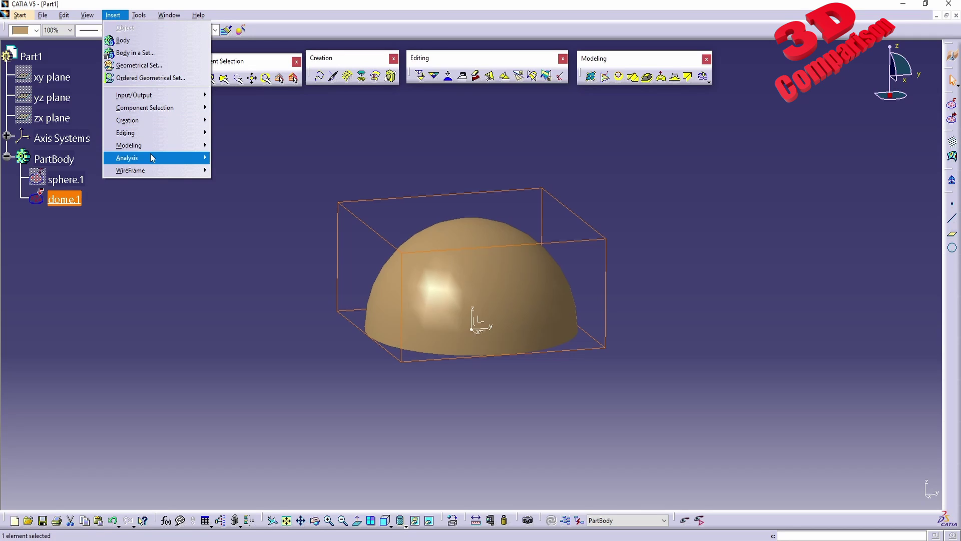
pyautogui.moveTo(151, 149)
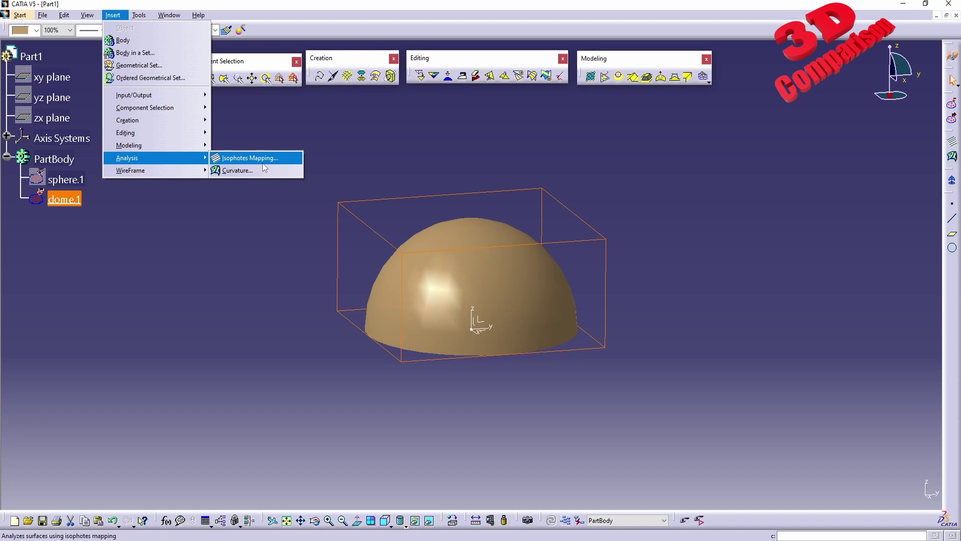
pyautogui.click(815, 536)
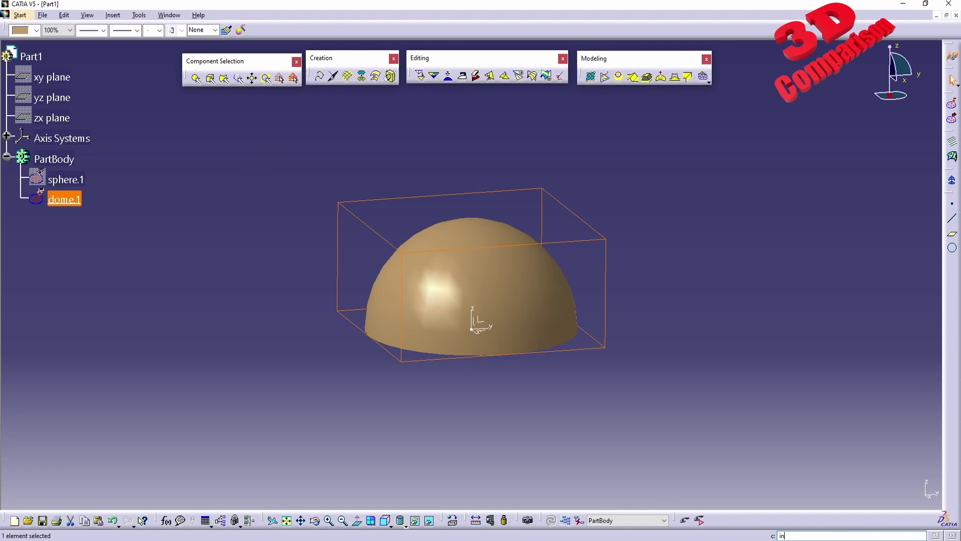
pyautogui.press('Return')
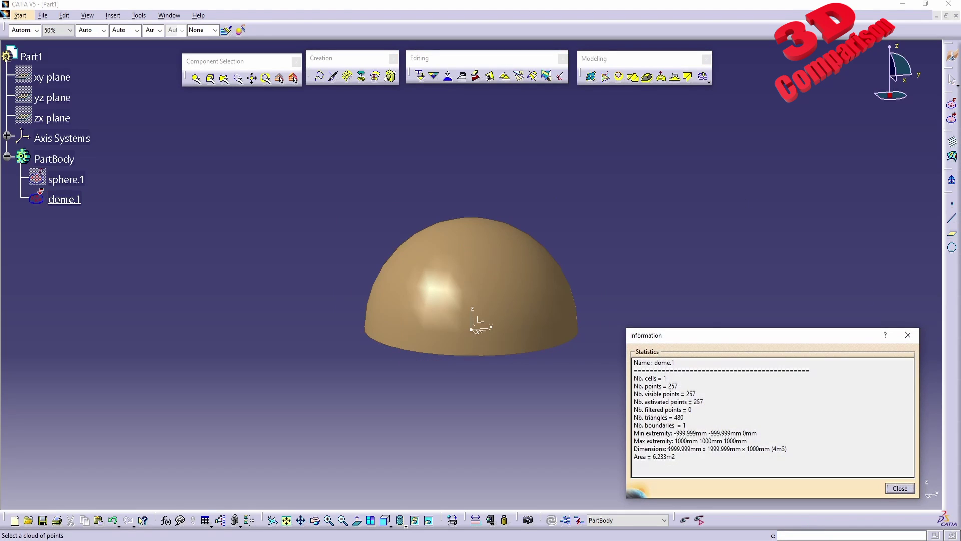
# - Compare the 1999.999 × 1999.999 × 1000 mm readout with Blender's hemisphere dimensions panel
pyautogui.moveTo(669, 449); pyautogui.dragTo(750, 451)
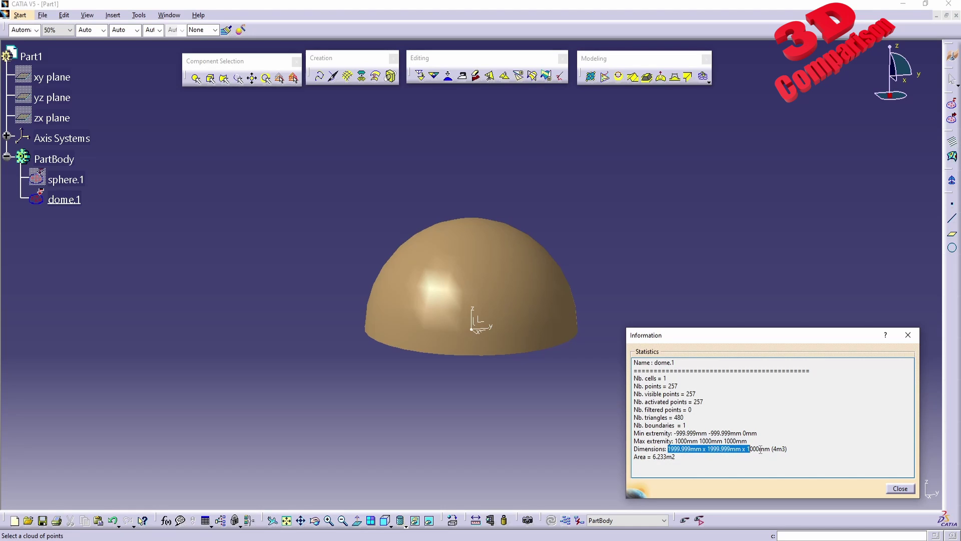
pyautogui.click(761, 450)
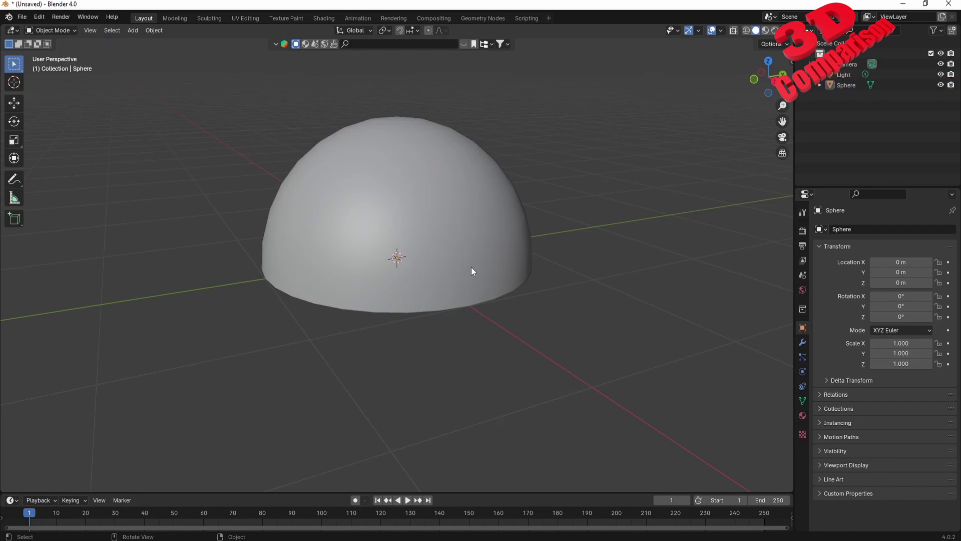
pyautogui.click(517, 245)
pyautogui.press('n')
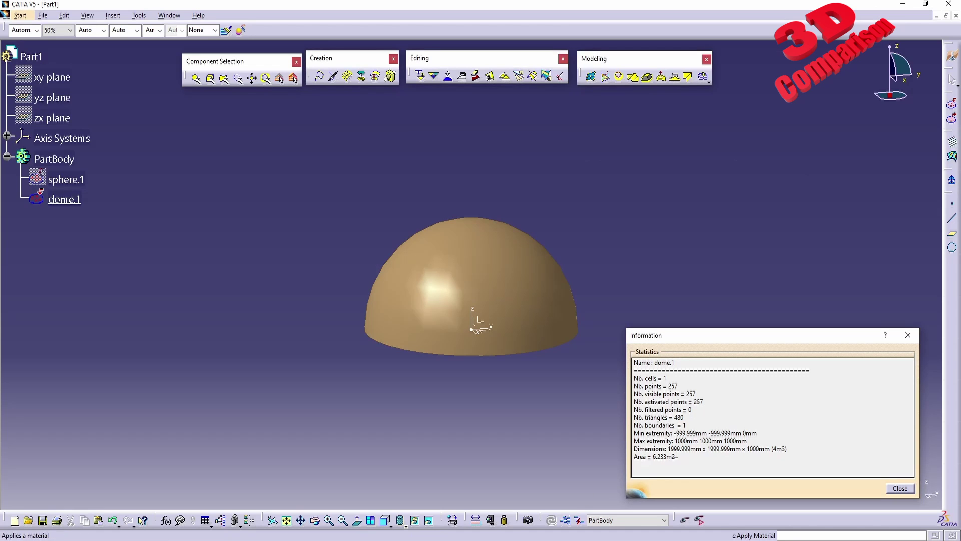
# - Review dome.1's dimension values and close the statistics dialog
pyautogui.moveTo(753, 449); pyautogui.dragTo(681, 453)
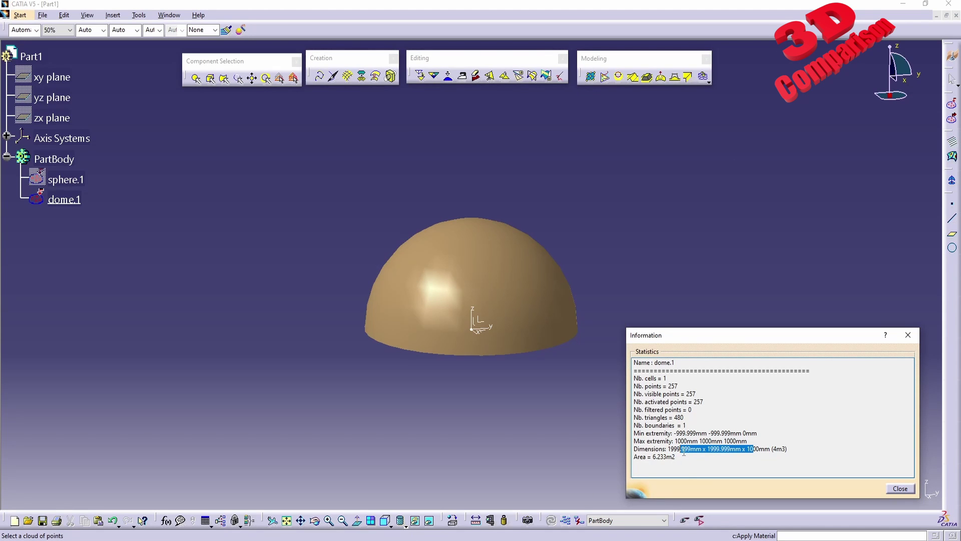
pyautogui.click(680, 453)
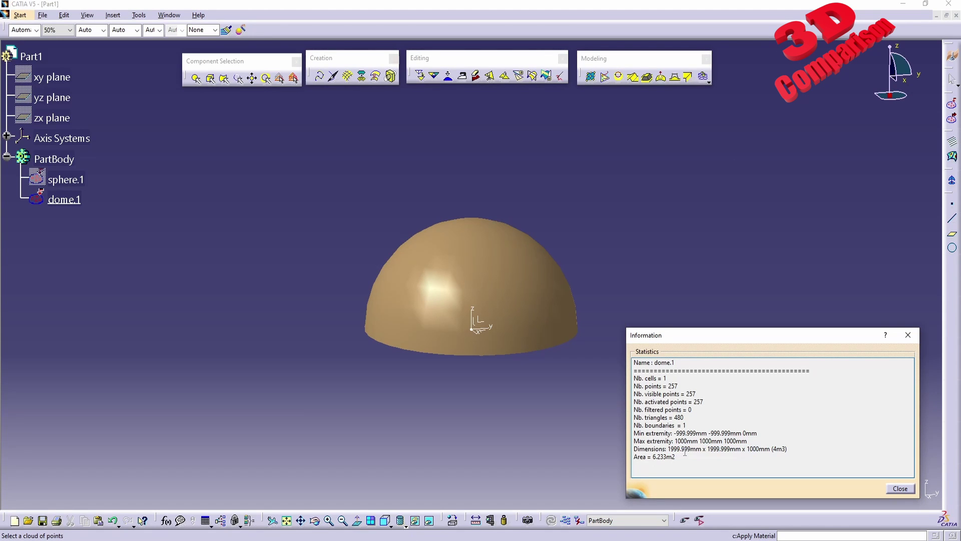
pyautogui.click(901, 488)
# - Rotate the view to a side-on look at dome.1
pyautogui.click(564, 301)
pyautogui.moveTo(565, 300); pyautogui.dragTo(531, 345, button='middle')
pyautogui.click(730, 187)
pyautogui.click(708, 81)
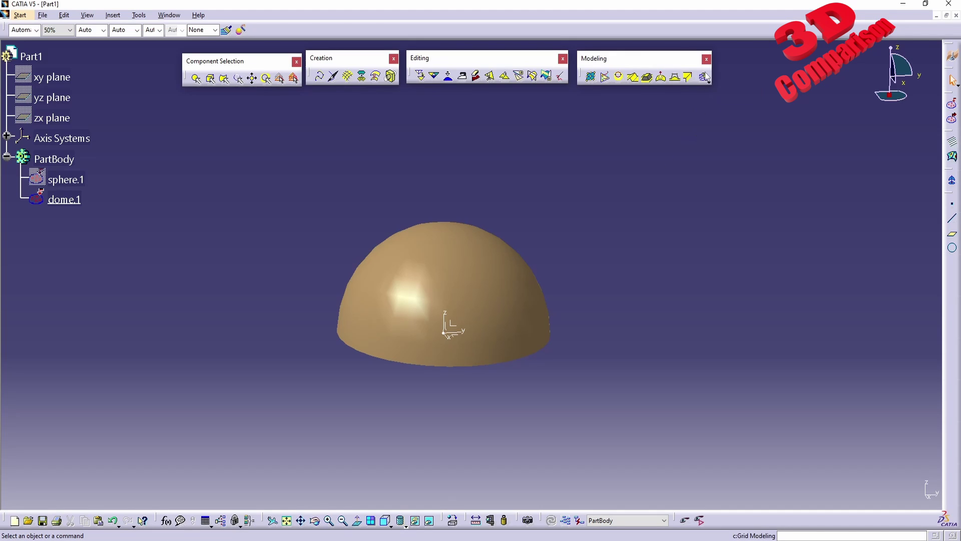
# - Deform dome.1 with Grid Modeling, raising its top into a tall bullet shape
pyautogui.click(709, 83)
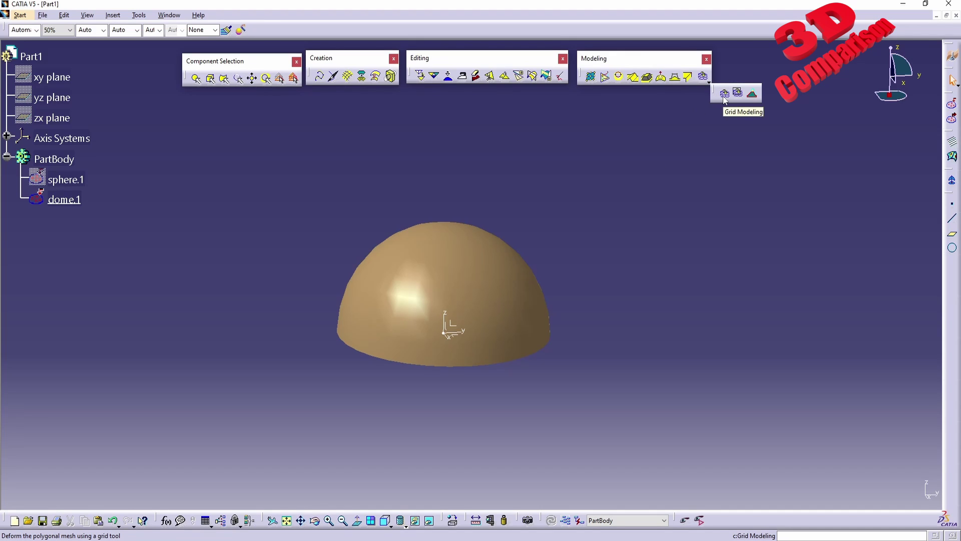
pyautogui.click(725, 100)
pyautogui.click(392, 275)
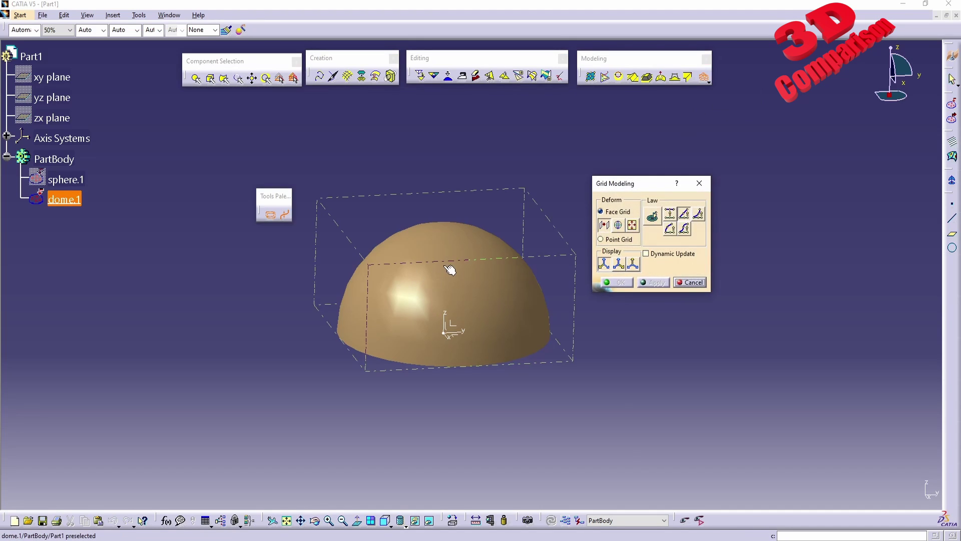
pyautogui.moveTo(445, 233)
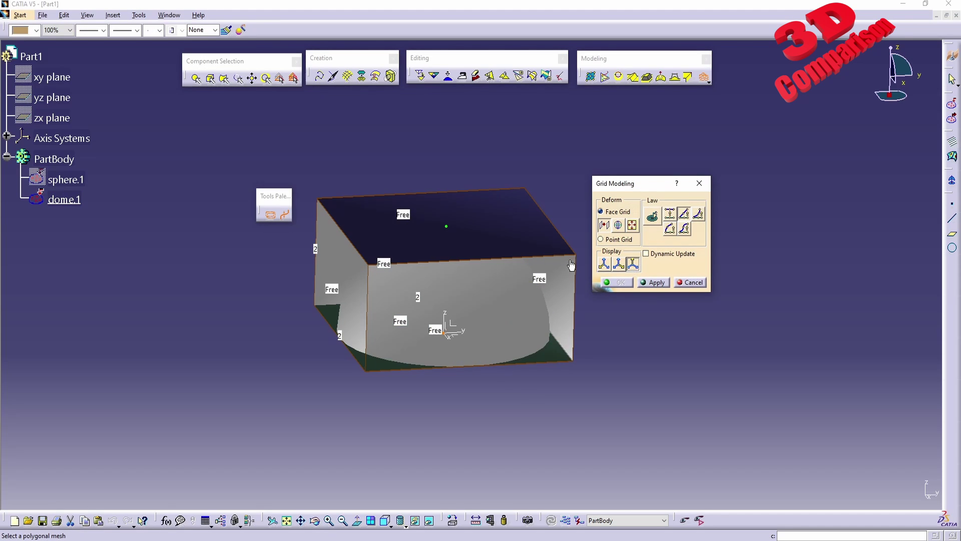
pyautogui.moveTo(454, 229); pyautogui.dragTo(458, 270, button='middle')
pyautogui.moveTo(459, 273); pyautogui.dragTo(469, 98)
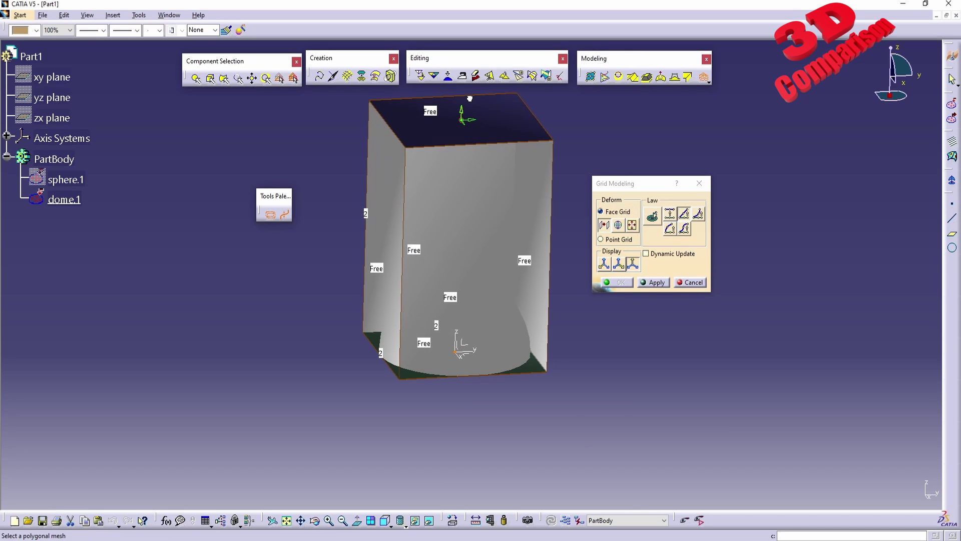
pyautogui.click(650, 282)
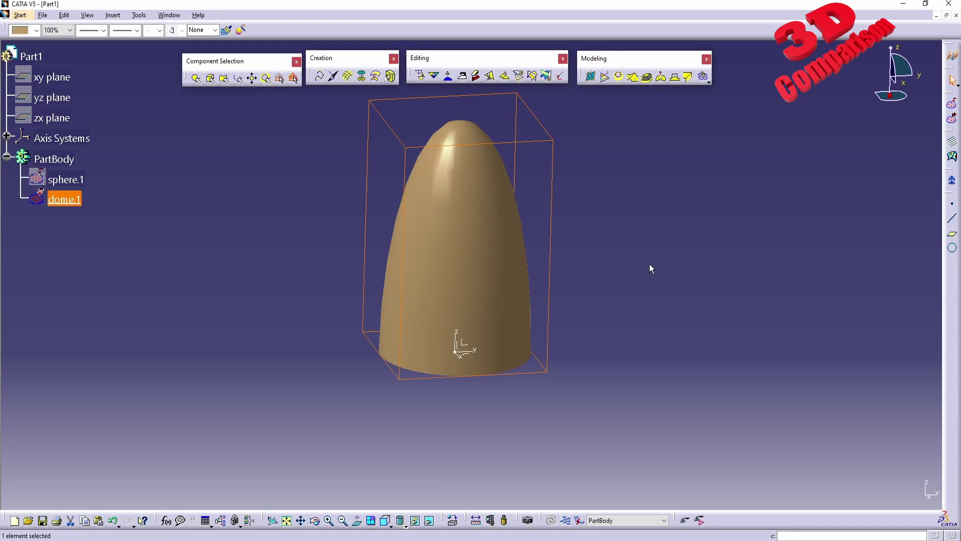
pyautogui.moveTo(590, 270); pyautogui.dragTo(476, 350, button='middle')
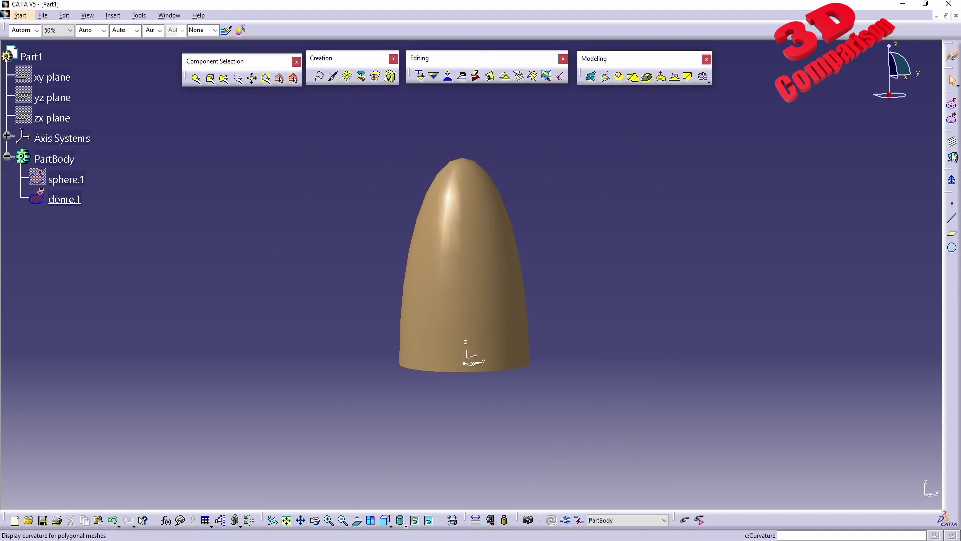
# - Attempt a curvature analysis on dome.1, which fails with a wrong view mode error
pyautogui.click(953, 158)
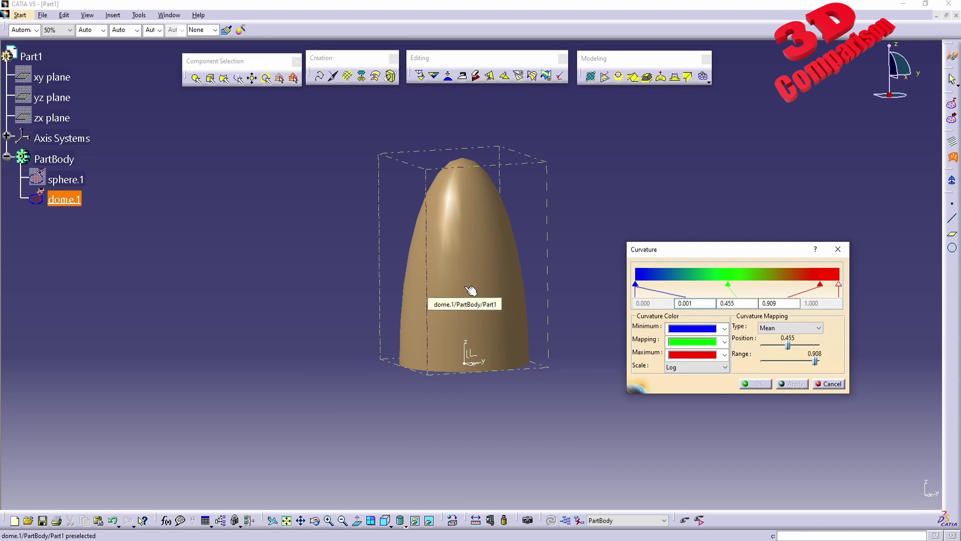
pyautogui.click(405, 524)
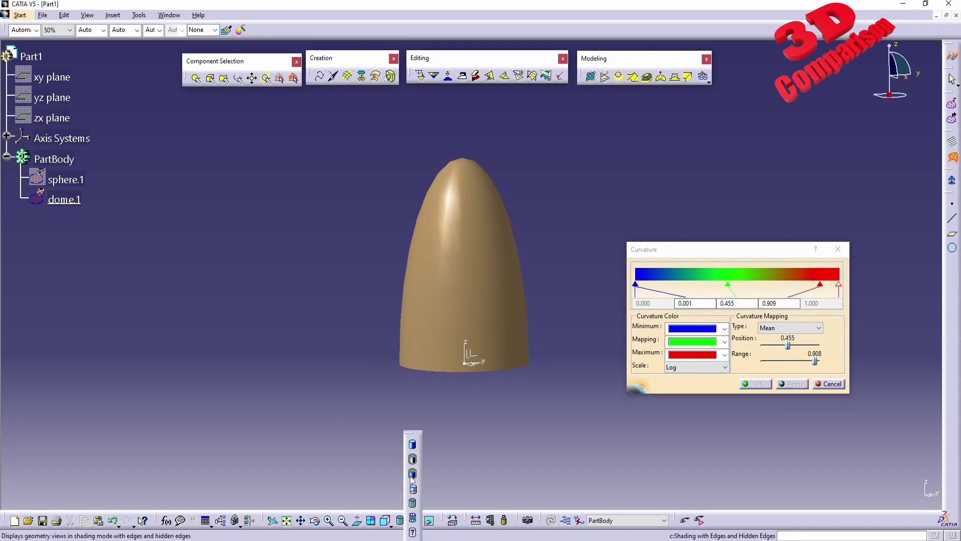
pyautogui.click(411, 461)
pyautogui.click(830, 384)
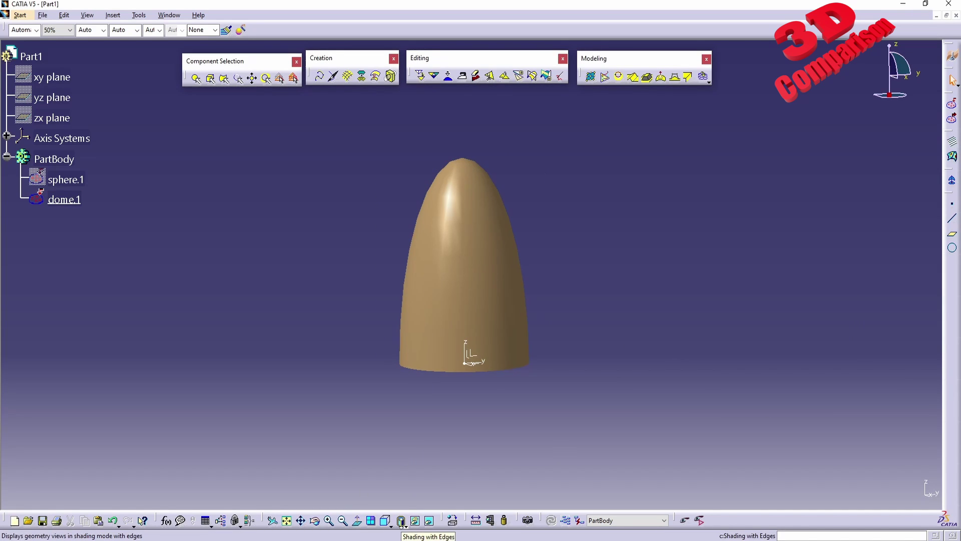
pyautogui.click(953, 159)
pyautogui.click(488, 273)
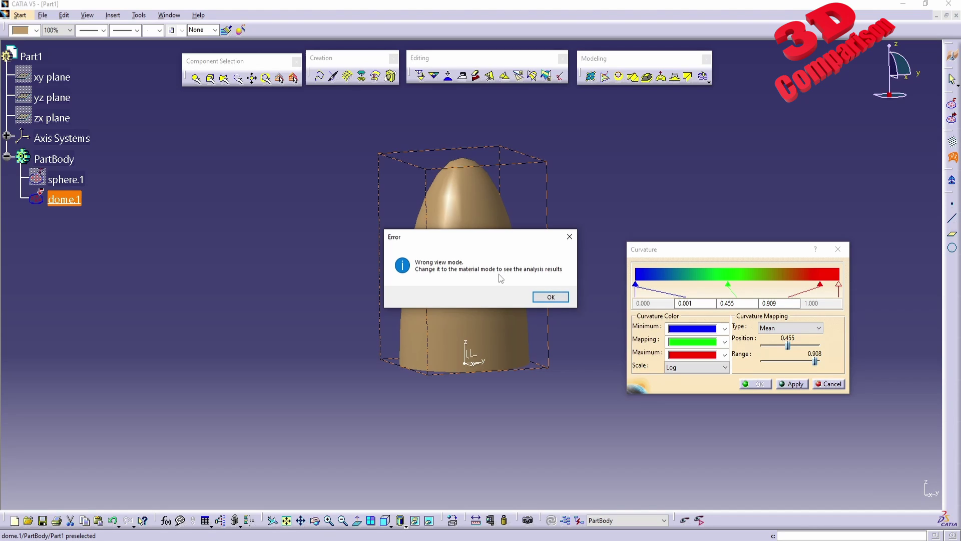
pyautogui.click(551, 297)
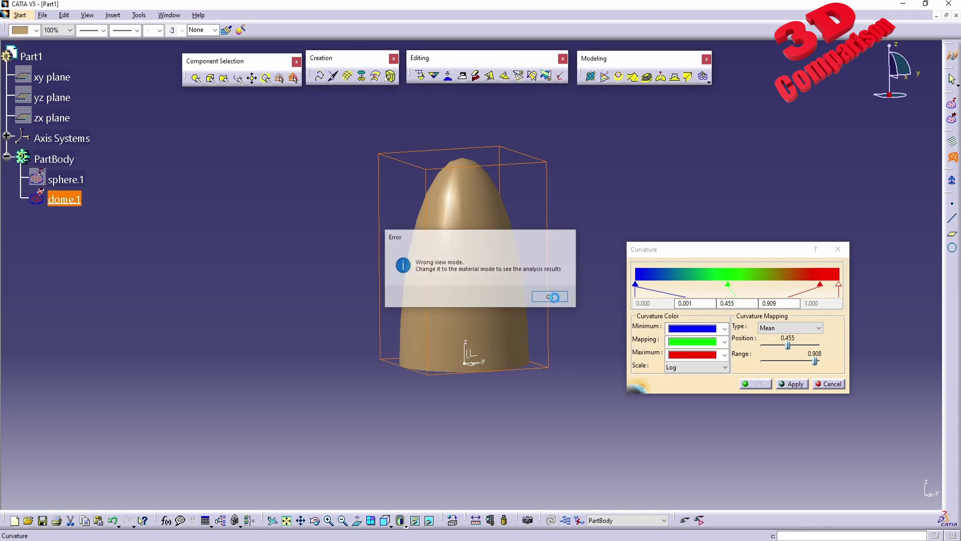
# - Switch the display mode to Shading with Material
pyautogui.click(405, 527)
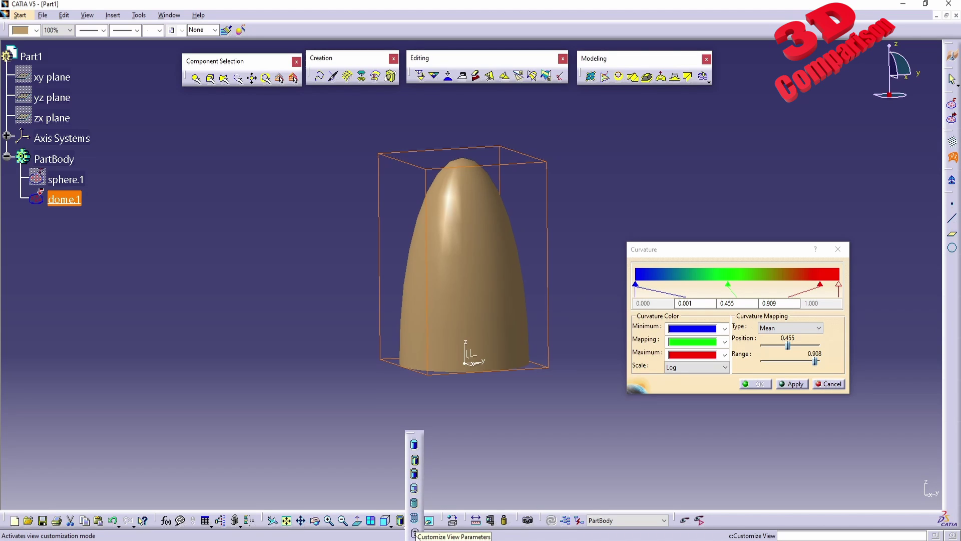
pyautogui.click(415, 534)
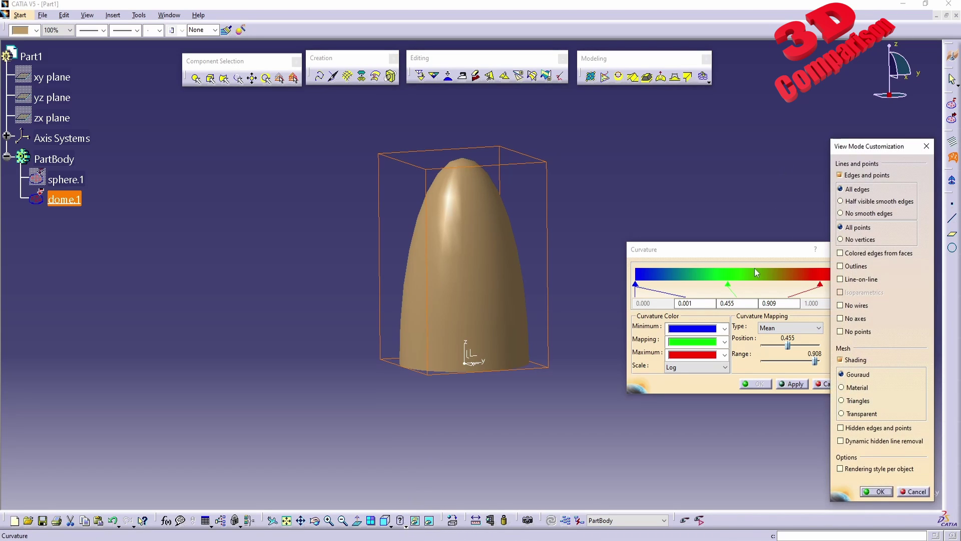
pyautogui.click(859, 391)
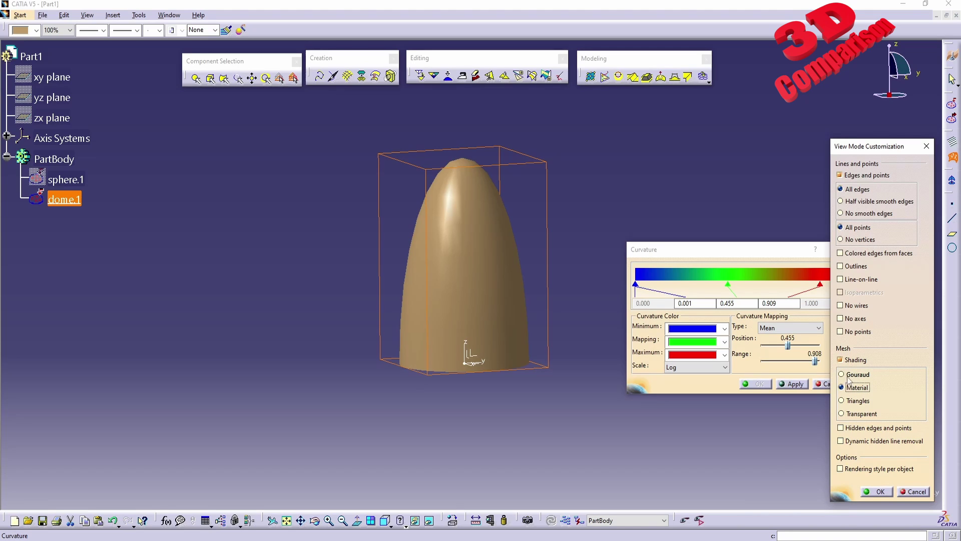
pyautogui.click(913, 491)
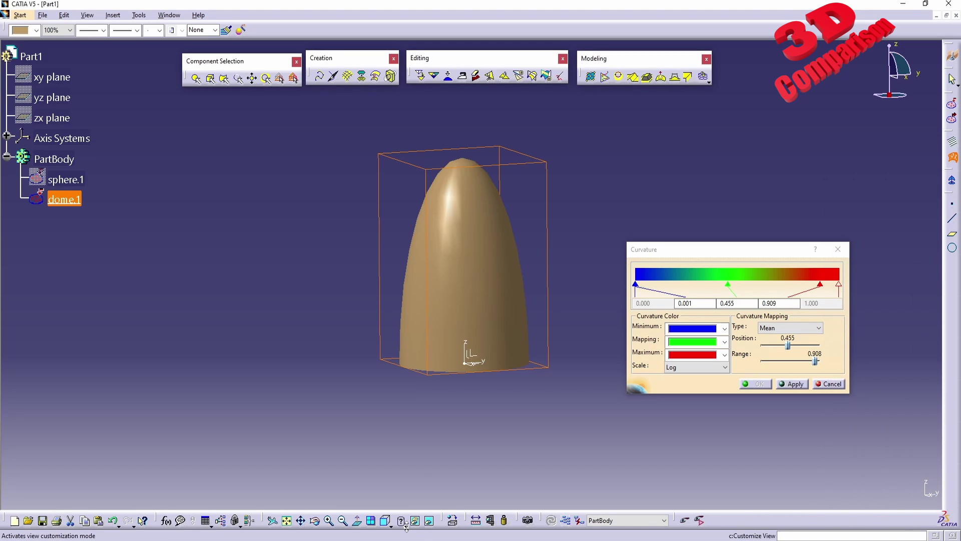
pyautogui.click(416, 521)
pyautogui.click(415, 503)
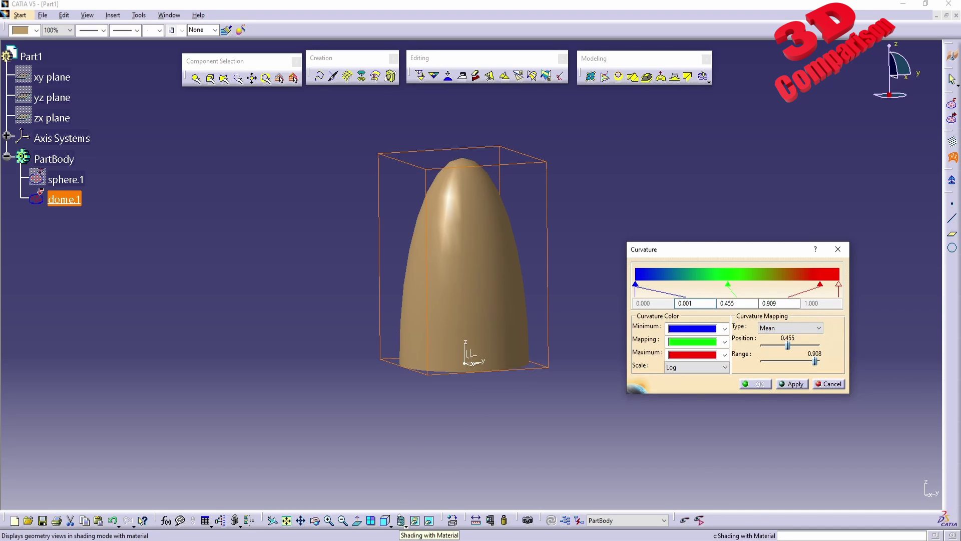
# - Apply the mean-curvature colour map to dome.1 and try a mid position and wider range
pyautogui.click(492, 288)
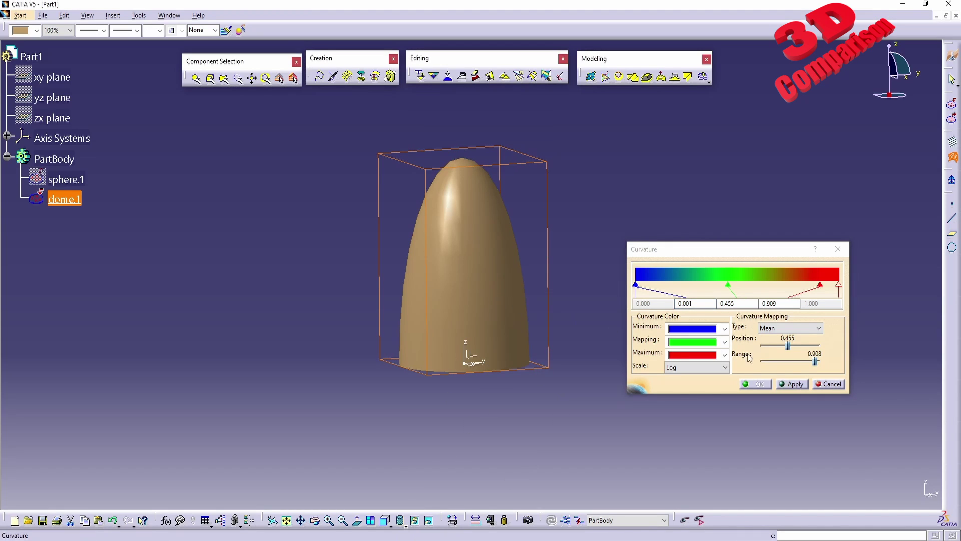
pyautogui.click(791, 384)
pyautogui.moveTo(456, 381); pyautogui.dragTo(511, 307, button='middle')
pyautogui.moveTo(440, 279); pyautogui.dragTo(438, 325, button='middle')
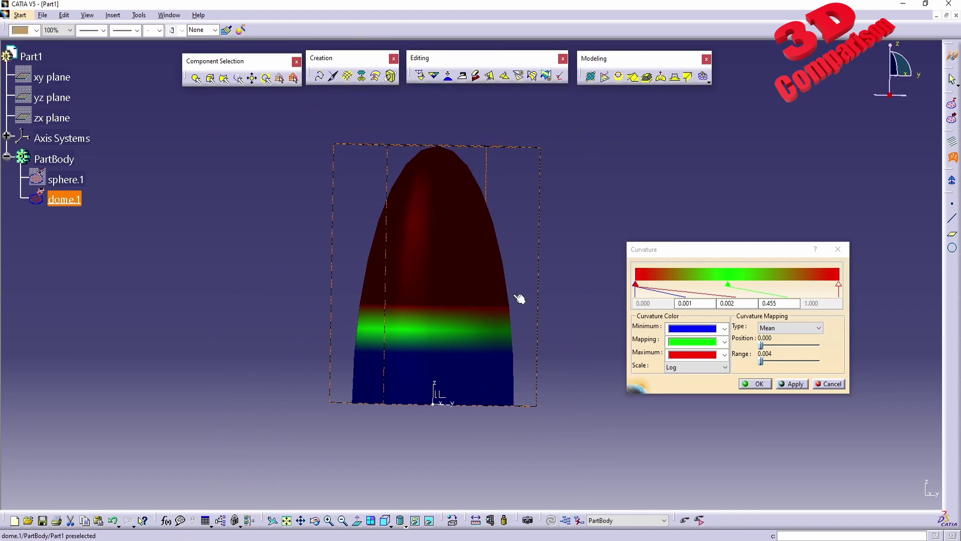
pyautogui.moveTo(761, 346); pyautogui.dragTo(791, 344)
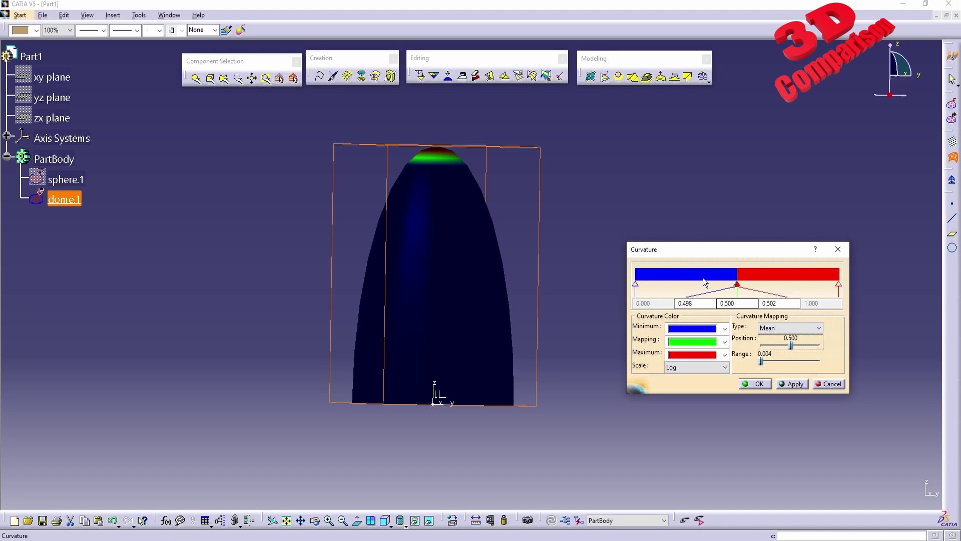
pyautogui.click(762, 360)
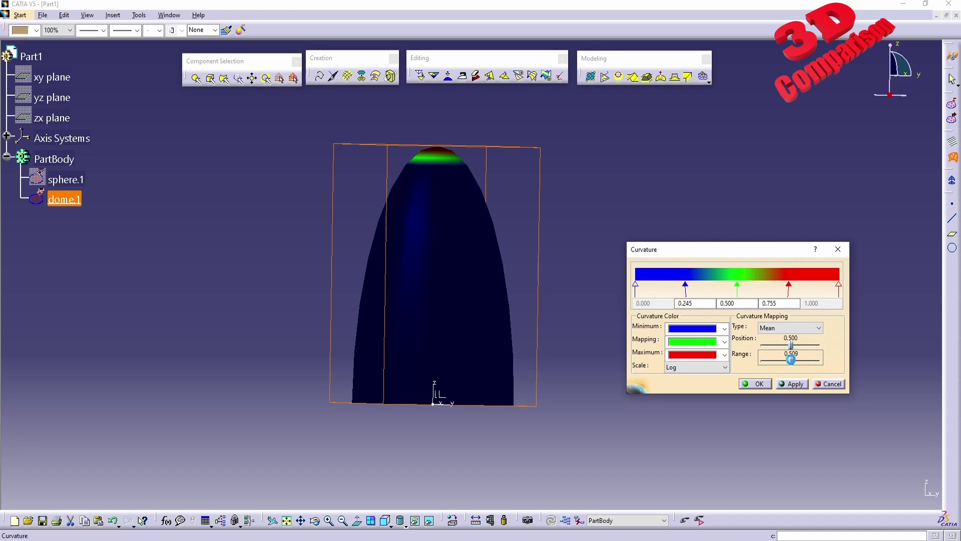
pyautogui.moveTo(791, 360); pyautogui.dragTo(799, 365)
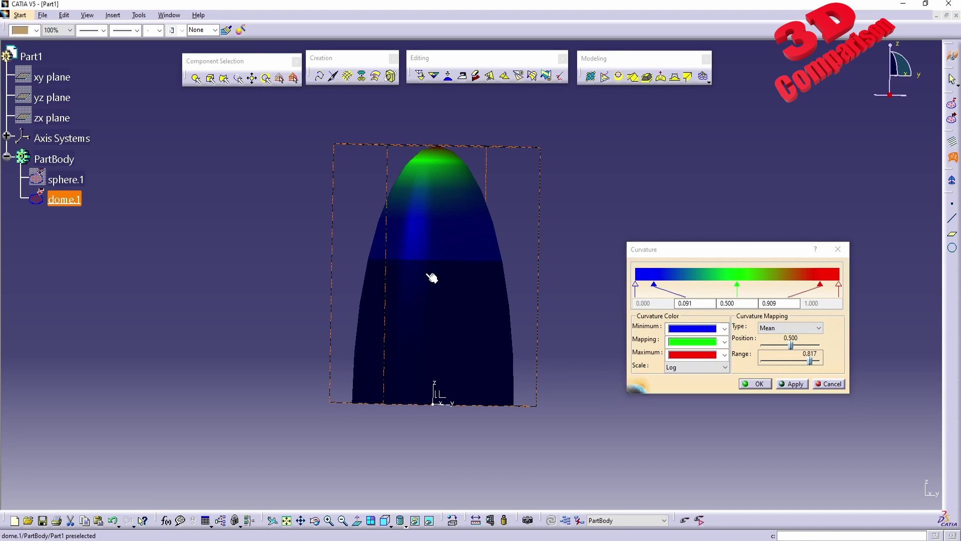
# - Set the colour map to position 1.000 and range 0.675, inspecting the tip closely
pyautogui.keyDown('ctrl'); pyautogui.moveTo(451, 294); pyautogui.dragTo(454, 449, button='middle'); pyautogui.keyUp('ctrl')
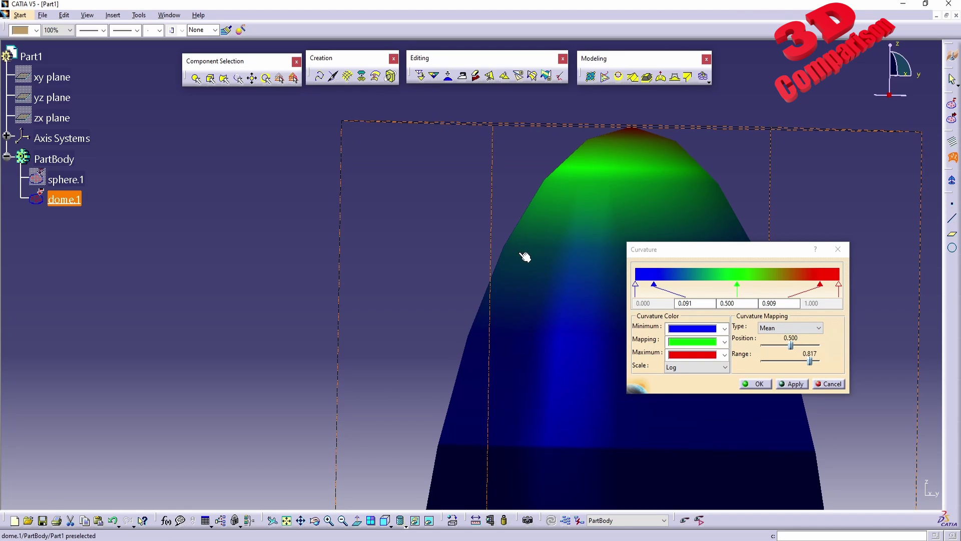
pyautogui.moveTo(593, 231); pyautogui.dragTo(466, 251, button='middle')
pyautogui.moveTo(494, 161); pyautogui.dragTo(554, 225, button='middle')
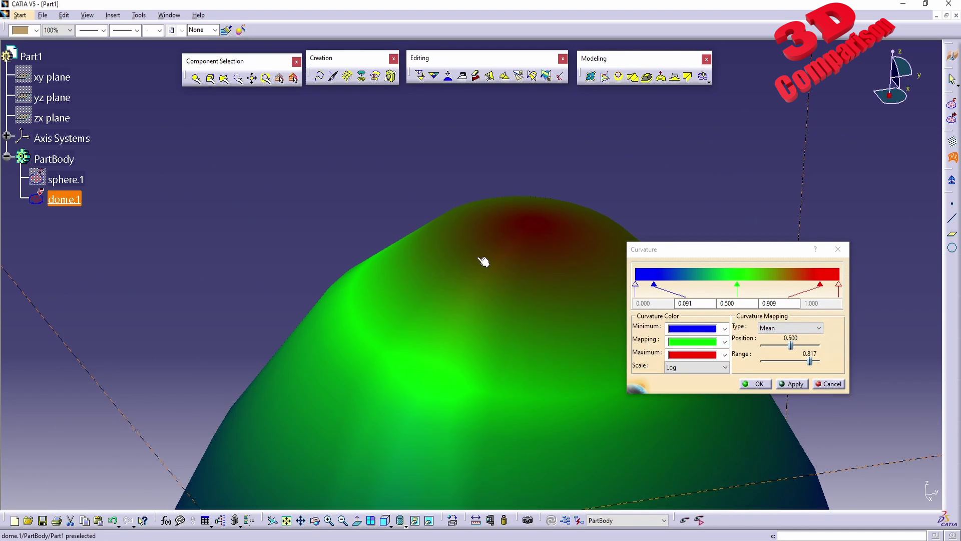
pyautogui.moveTo(810, 361)
pyautogui.mouseDown()
pyautogui.moveTo(754, 354)
pyautogui.moveTo(821, 346)
pyautogui.mouseUp()
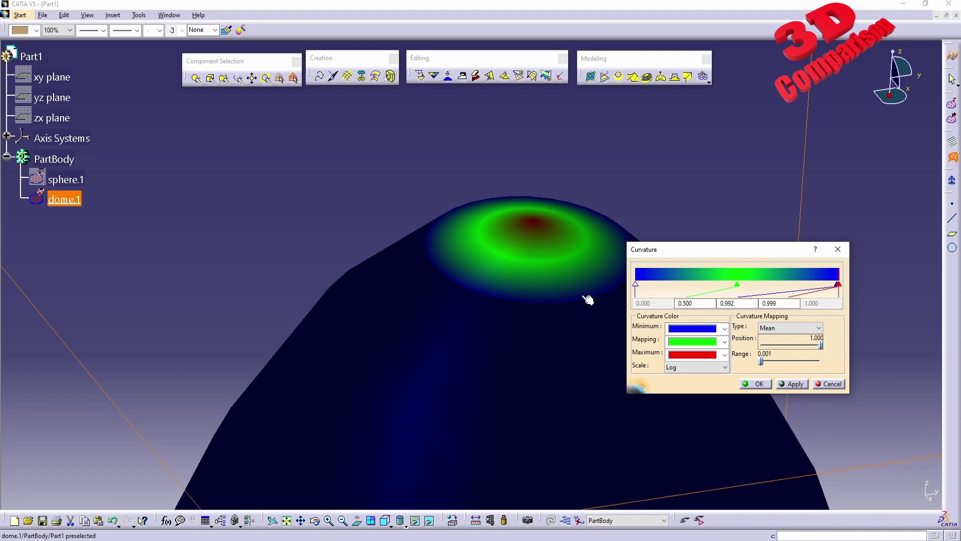
pyautogui.moveTo(591, 296); pyautogui.dragTo(526, 400, button='middle')
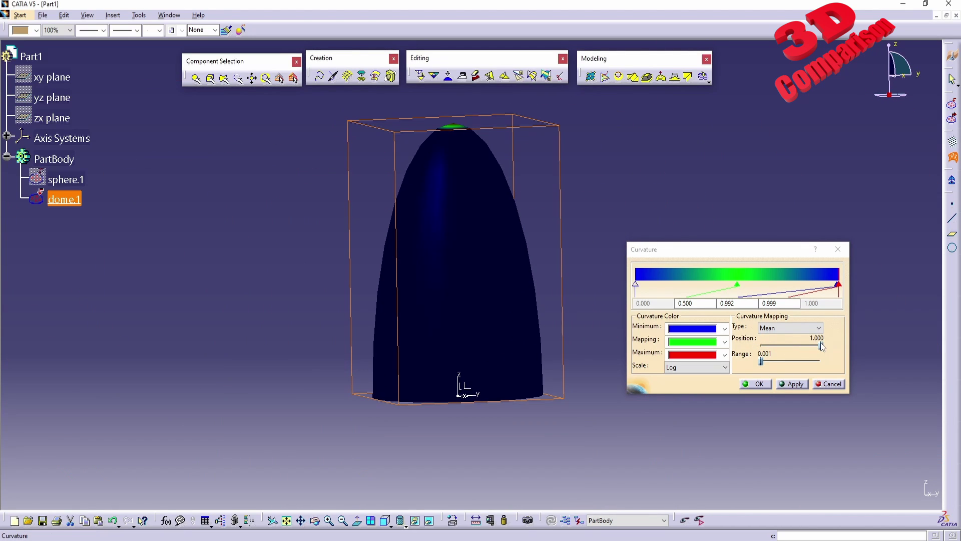
pyautogui.moveTo(762, 361); pyautogui.dragTo(801, 362)
pyautogui.moveTo(544, 205); pyautogui.dragTo(441, 290, button='middle')
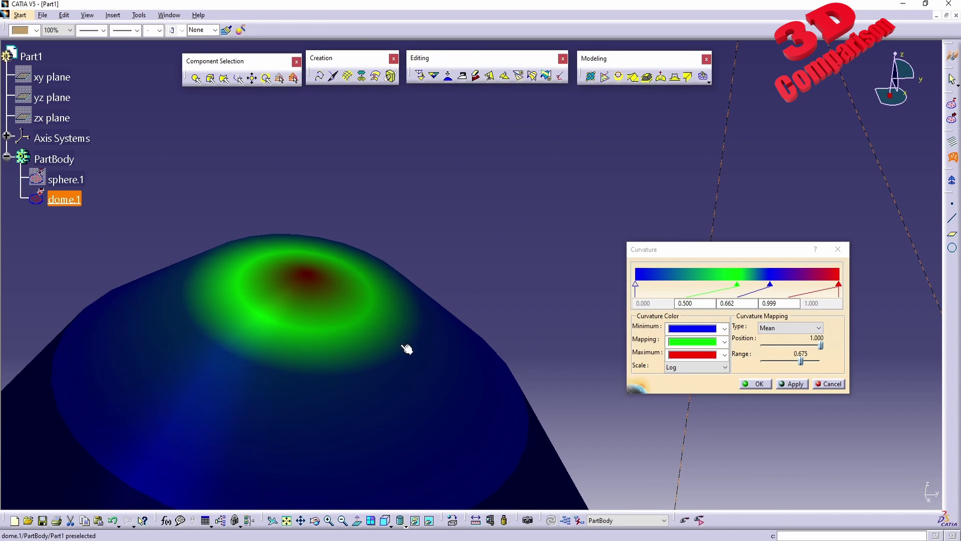
pyautogui.moveTo(408, 349); pyautogui.dragTo(265, 298, button='middle')
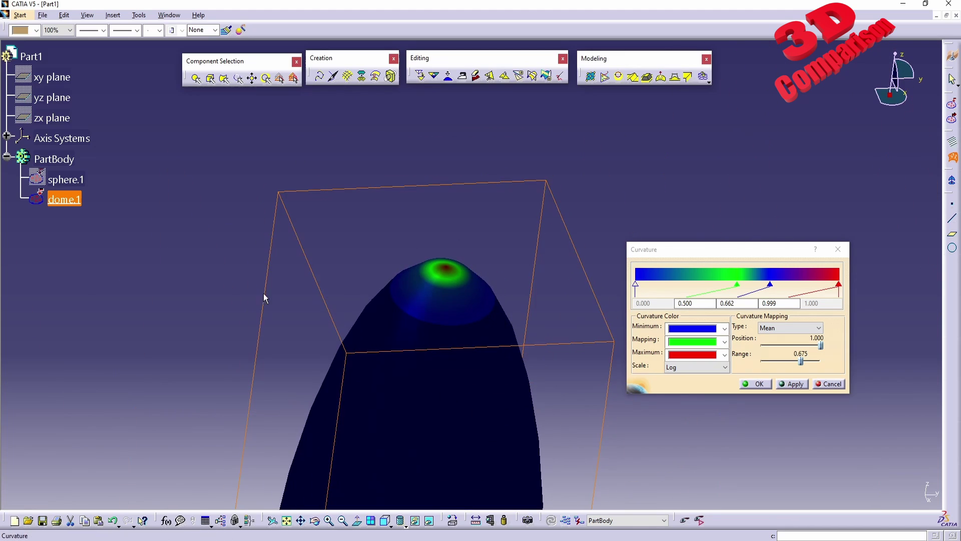
# - Close the curvature analysis and fit the view to sphere.1
pyautogui.click(768, 384)
pyautogui.click(64, 179)
pyautogui.rightClick(64, 179)
pyautogui.click(83, 199)
pyautogui.rightClick(68, 178)
pyautogui.click(83, 199)
# - Hide dome.1 to view the sphere, show it again, then bring Gemini forward
pyautogui.rightClick(70, 202)
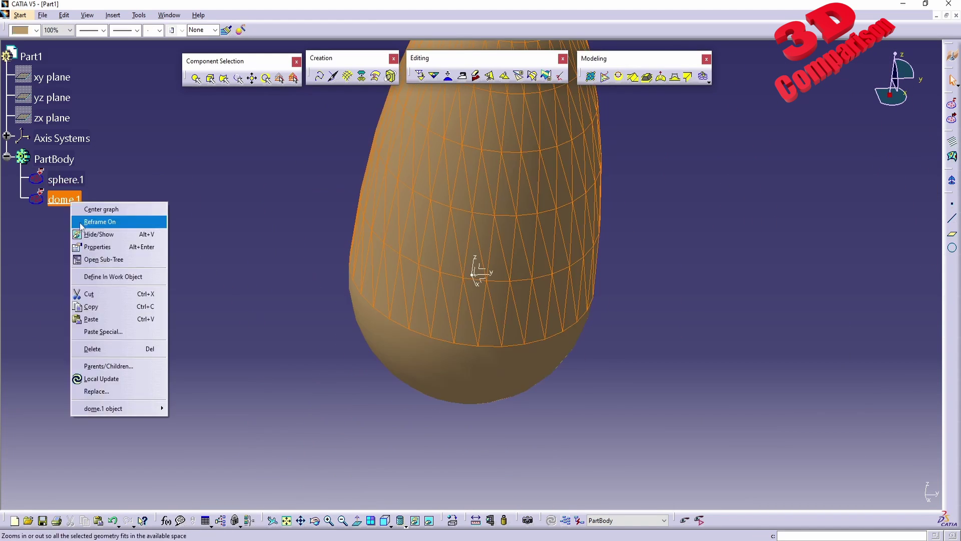
pyautogui.click(98, 234)
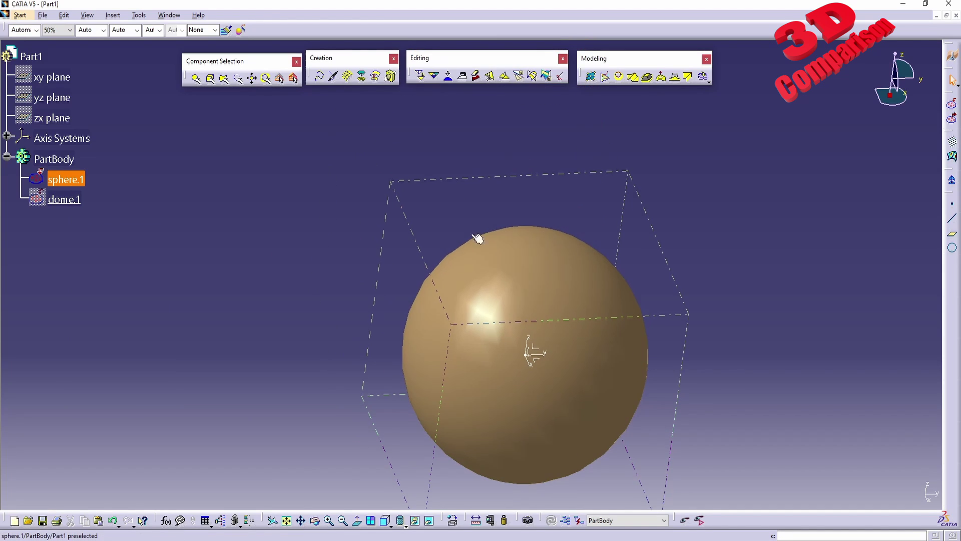
pyautogui.click(70, 200)
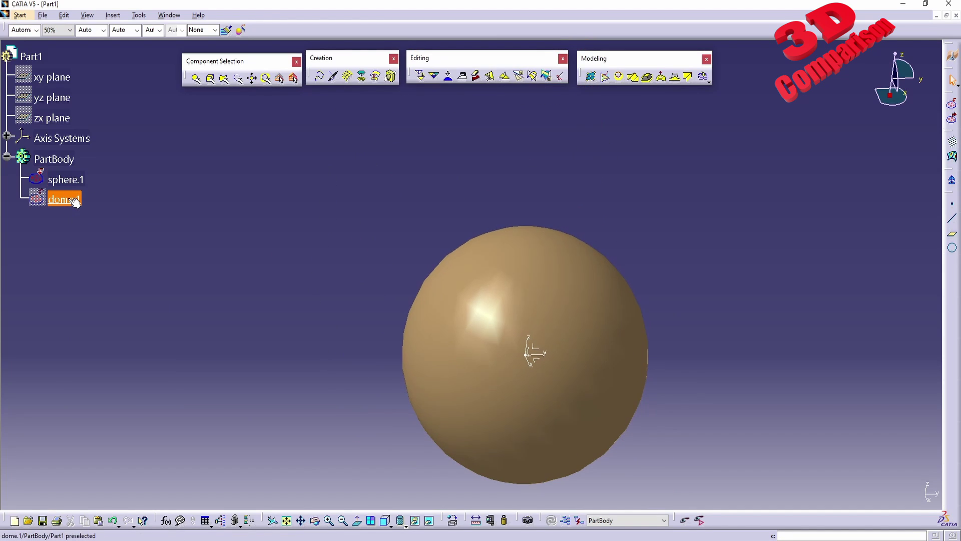
pyautogui.rightClick(75, 201)
pyautogui.click(100, 232)
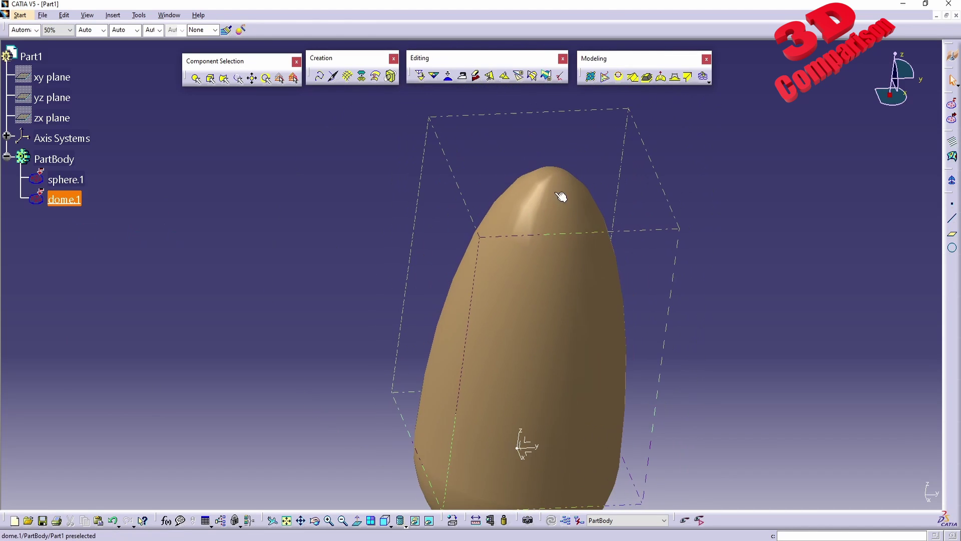
pyautogui.moveTo(629, 447); pyautogui.dragTo(450, 351, button='middle')
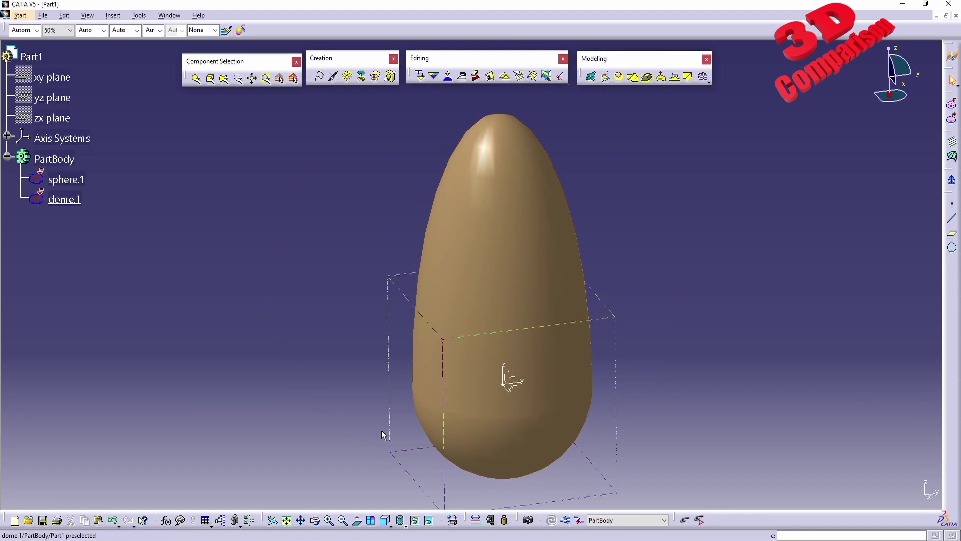
pyautogui.moveTo(255, 540)
pyautogui.click(261, 515)
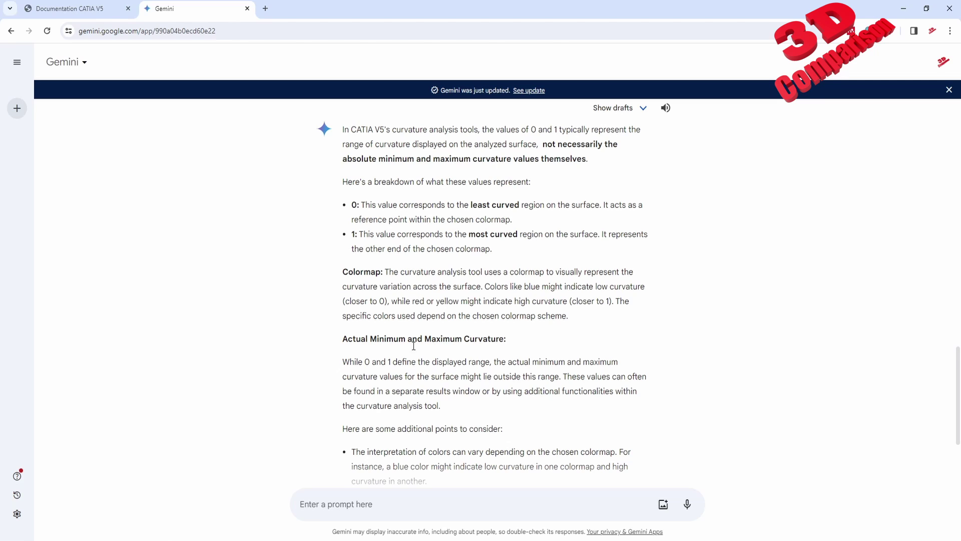
# - Return to the CATIA window and select the stretched dome.1
pyautogui.click(304, 538)
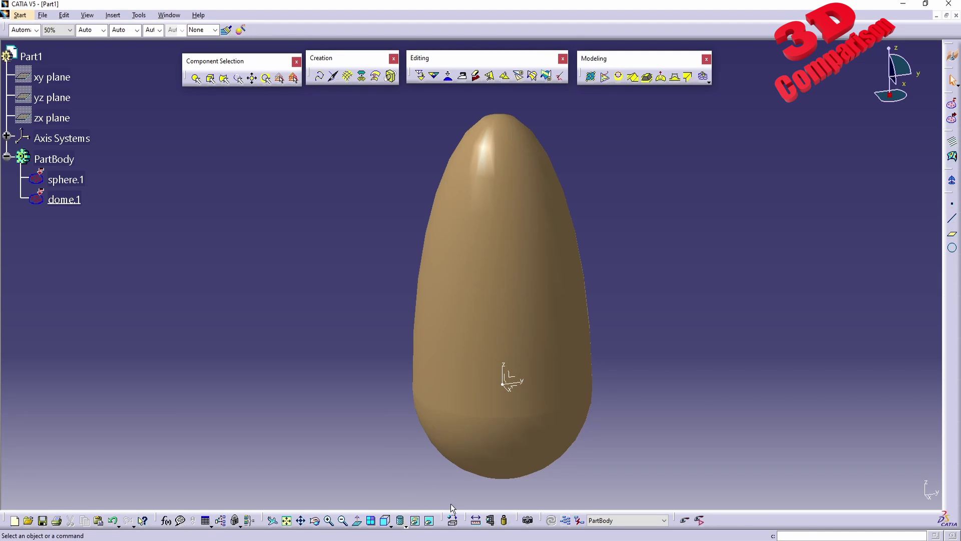
pyautogui.moveTo(450, 504); pyautogui.dragTo(43, 302)
pyautogui.moveTo(440, 41); pyautogui.dragTo(7, 248)
pyautogui.moveTo(659, 500); pyautogui.dragTo(940, 319)
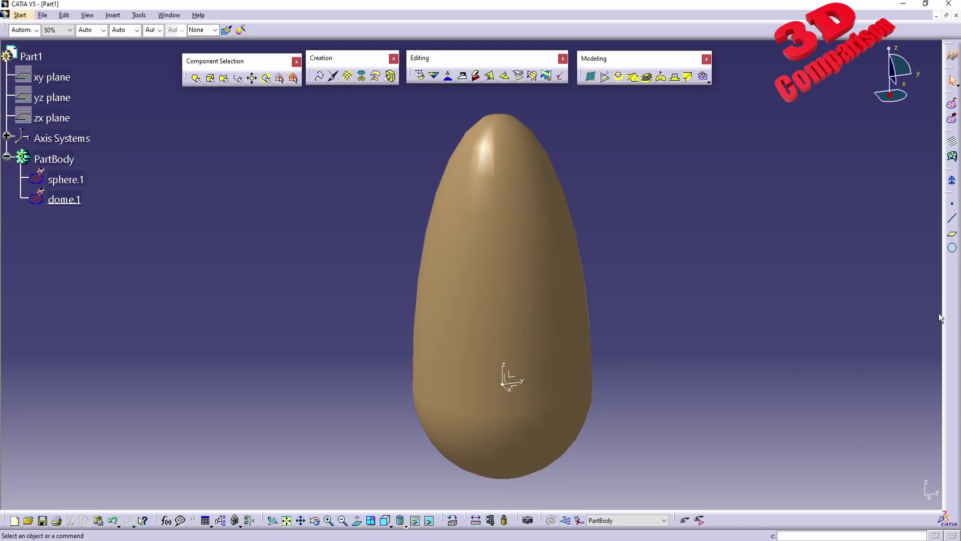
pyautogui.click(536, 189)
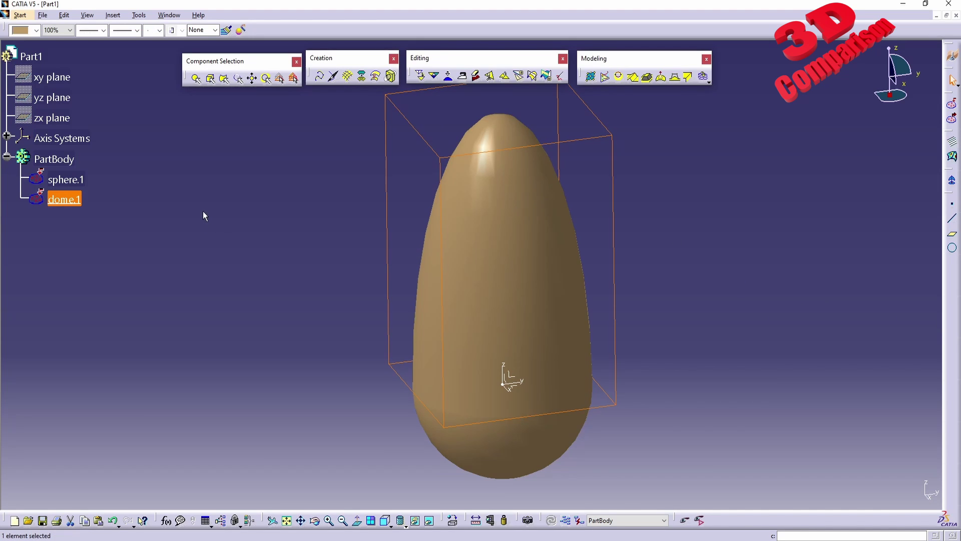